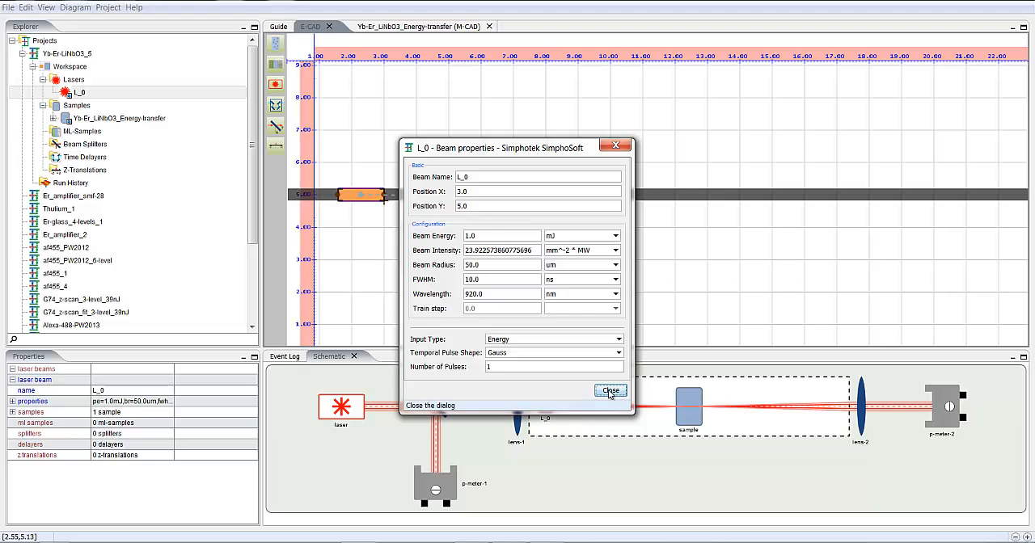
- Close the beam properties and review the position and dimensions of the Yb-Er_LiNbO3_Energy-transfer sample
{"action": "left_click", "coordinate": [622, 392]}
{"action": "right_click", "coordinate": [443, 216]}
{"action": "left_click", "coordinate": [481, 244]}
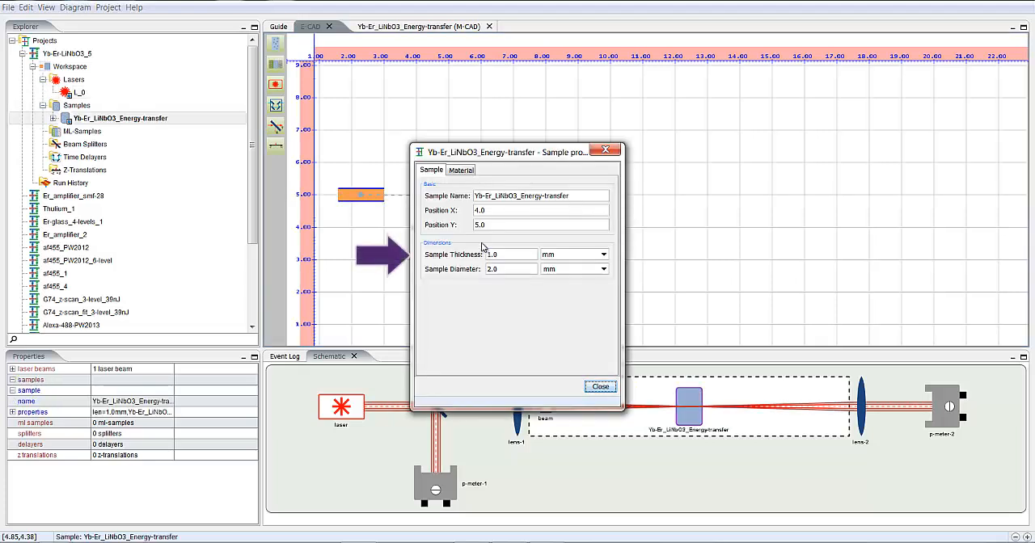
{"action": "left_click", "coordinate": [601, 386]}
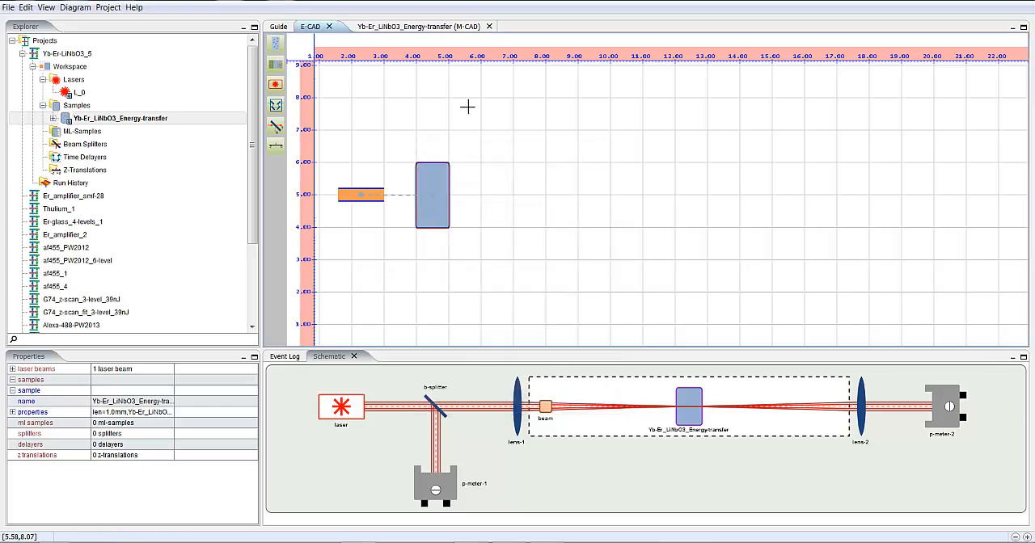
- Display the equations of the Yb-Er_LiNbO3_Energy-transfer energy-level diagram with symbolic coefficients
{"action": "left_click", "coordinate": [434, 28]}
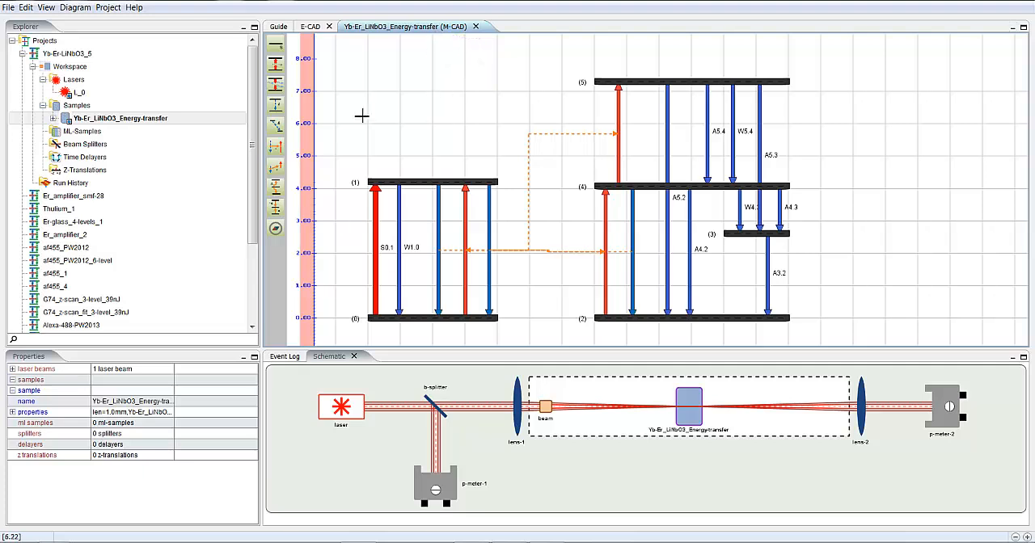
{"action": "left_click", "coordinate": [75, 7]}
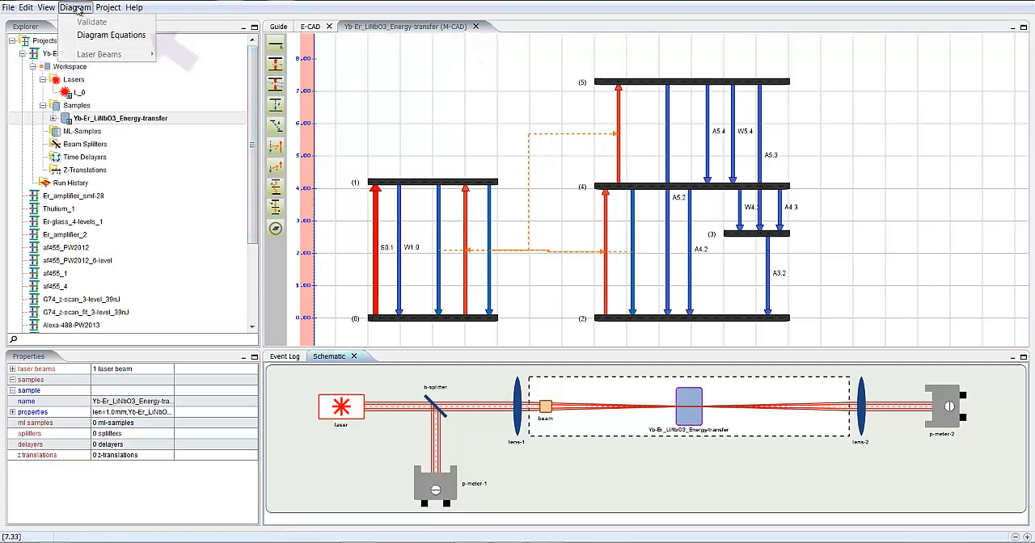
{"action": "left_click", "coordinate": [111, 34]}
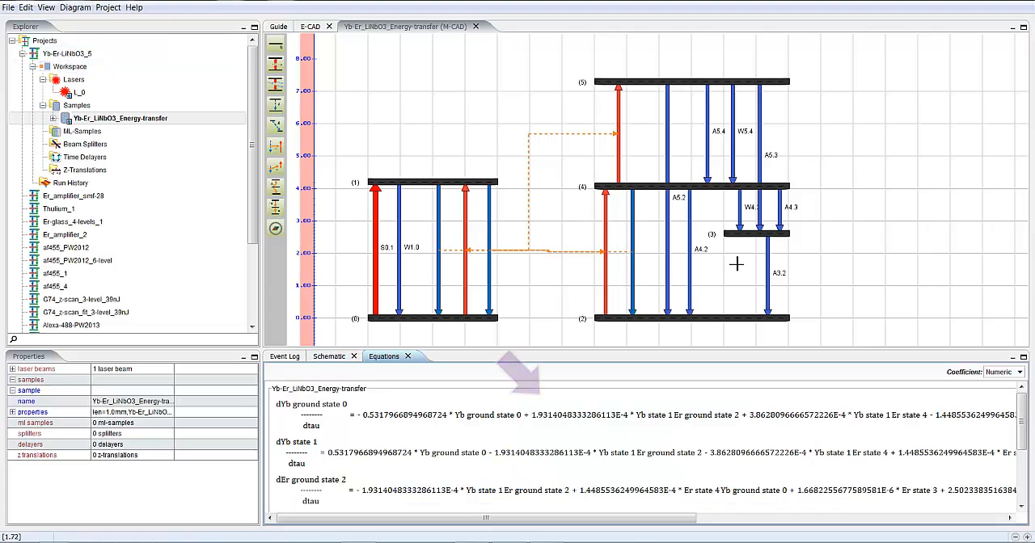
{"action": "left_click", "coordinate": [1017, 372]}
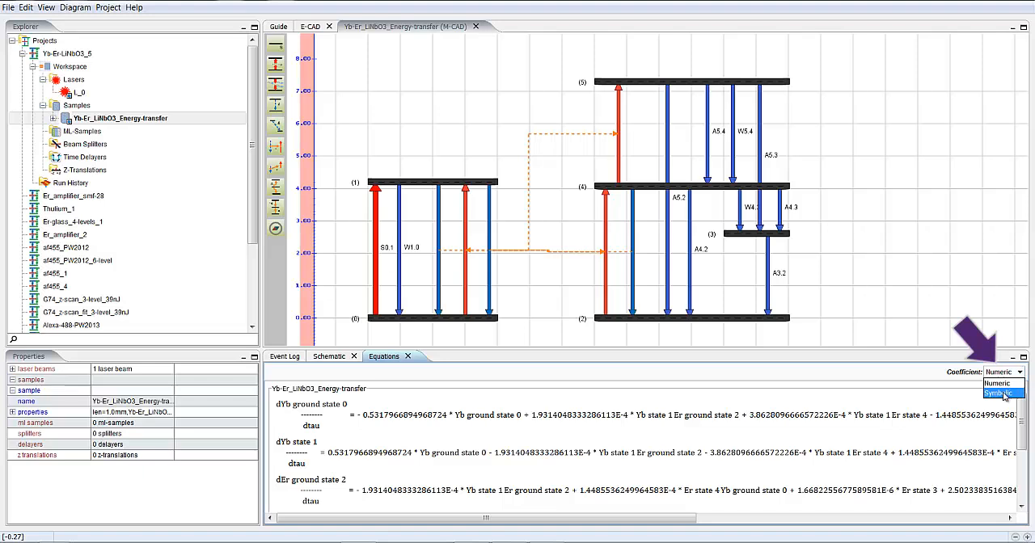
{"action": "left_click", "coordinate": [1001, 395]}
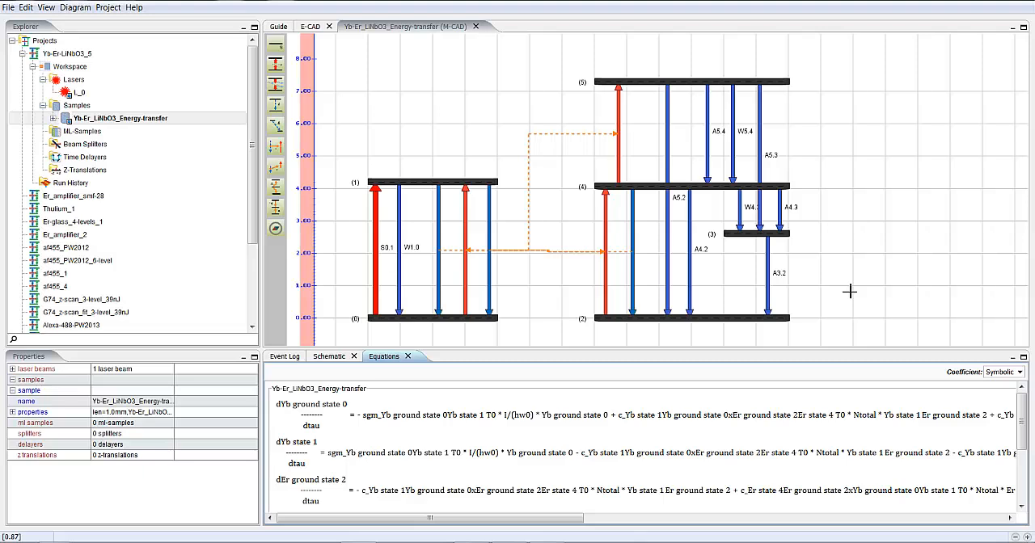
- View the molecular carrier densities of the energy-level diagram
{"action": "left_click", "coordinate": [386, 64]}
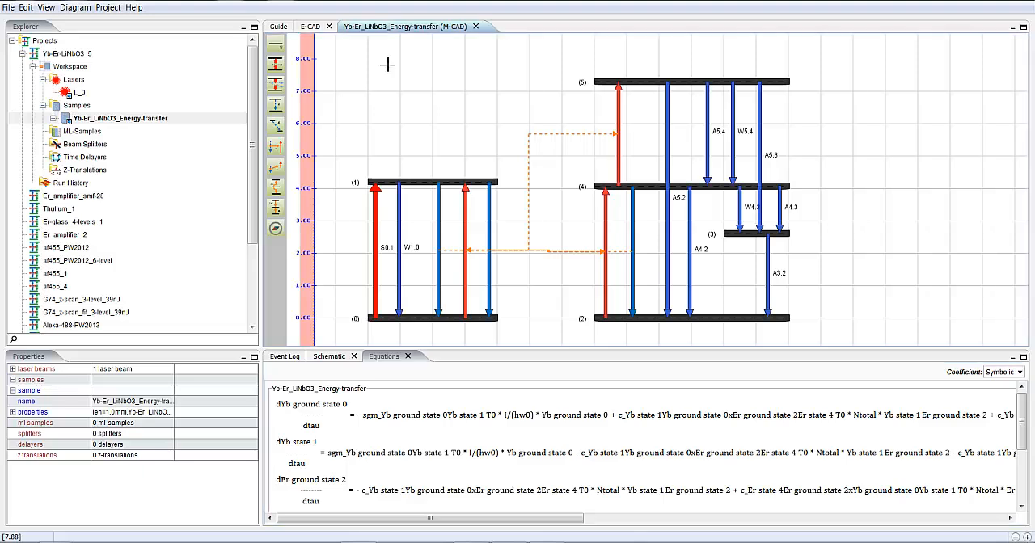
{"action": "right_click", "coordinate": [386, 65]}
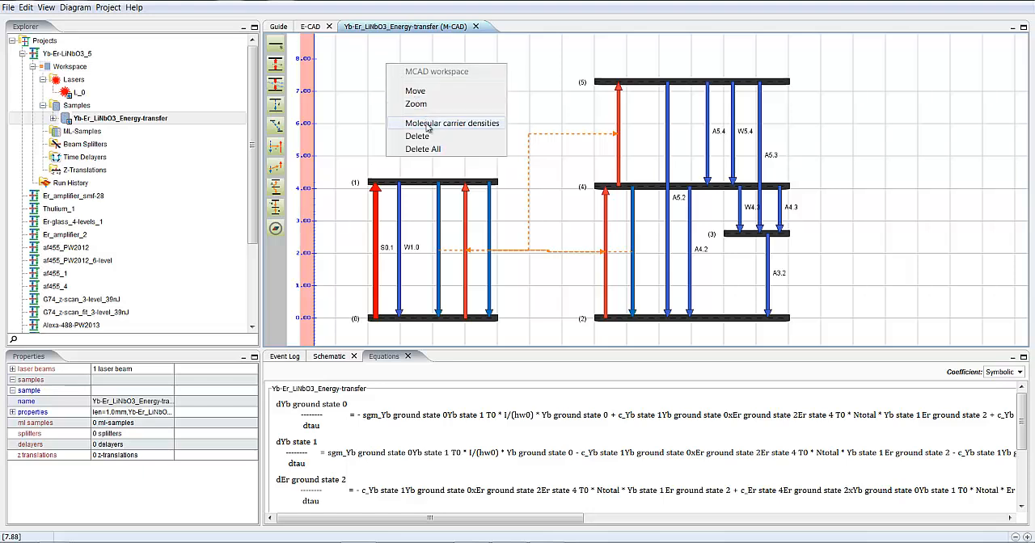
{"action": "left_click", "coordinate": [428, 126]}
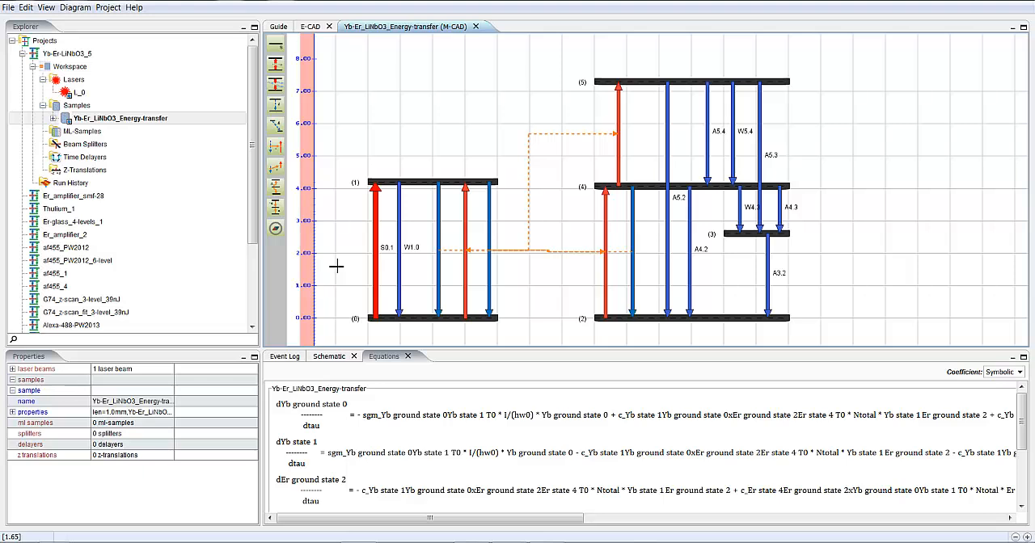
- Inspect the energy transfers 1.0 to 2.4, 4.2 to 0.1 and the up-conversion 1.0 to 4.5 in the diagram and equations
{"action": "left_click", "coordinate": [493, 240]}
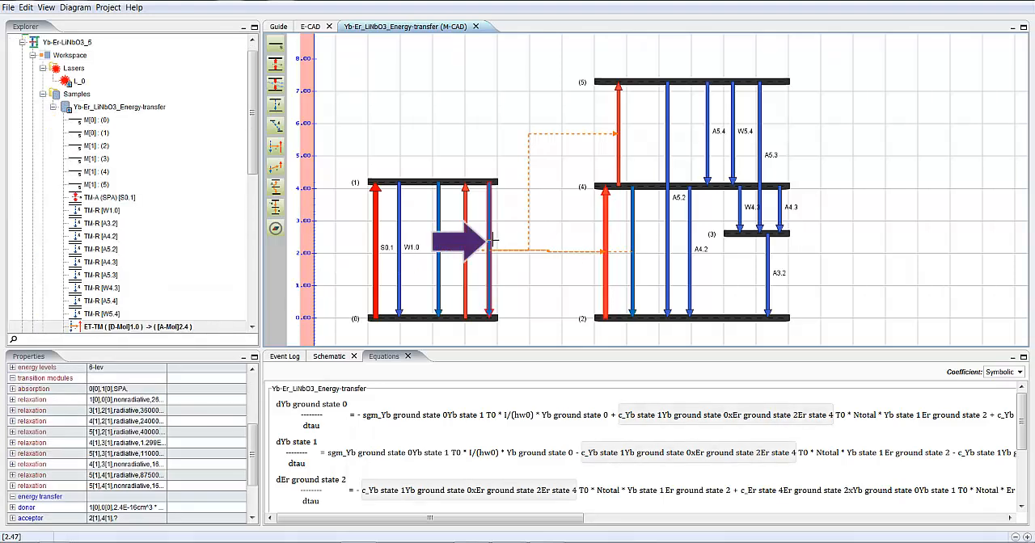
{"action": "left_click", "coordinate": [636, 241]}
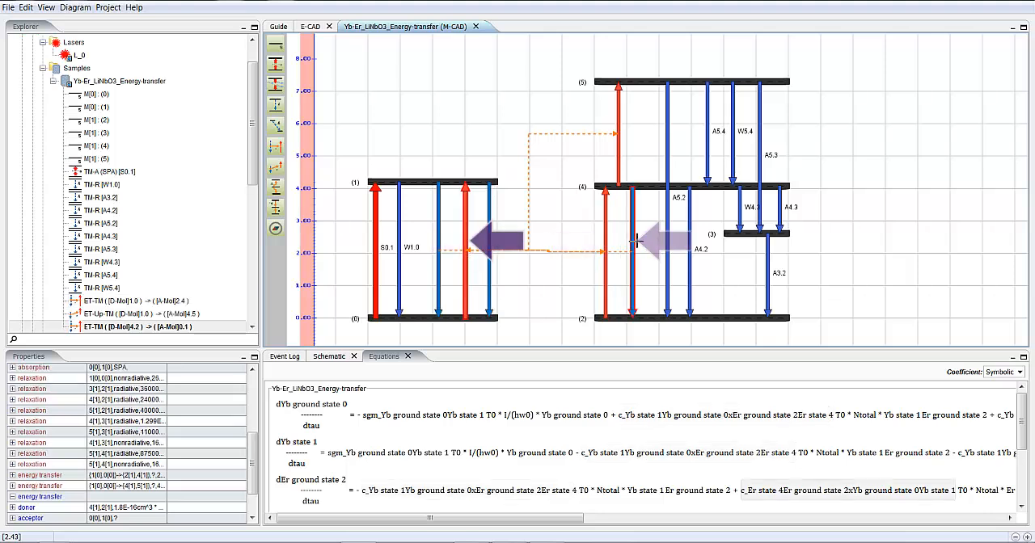
{"action": "left_click", "coordinate": [440, 240]}
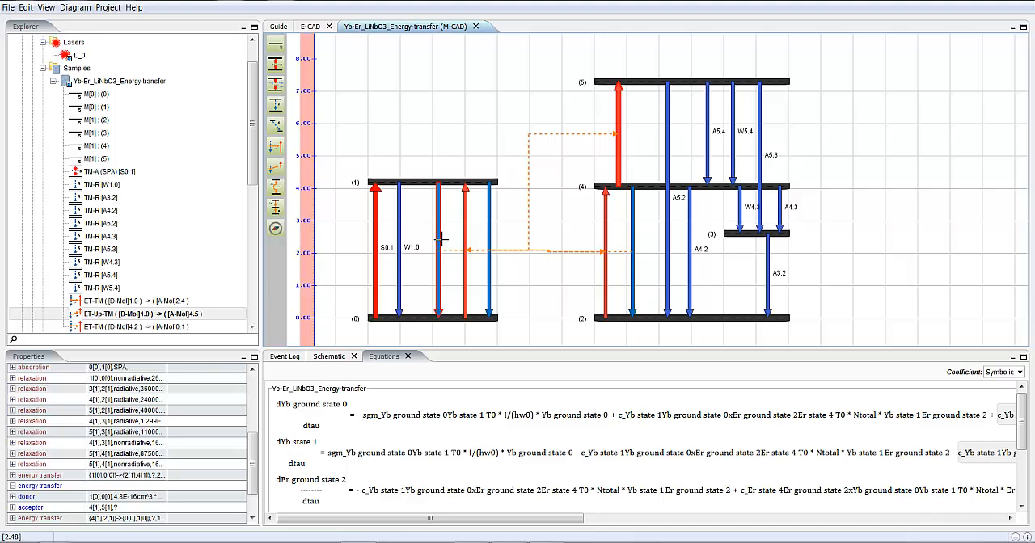
- Review the output snapshots and post-simulation settings in the run configuration for run-02
{"action": "left_click", "coordinate": [108, 8]}
{"action": "left_click", "coordinate": [136, 42]}
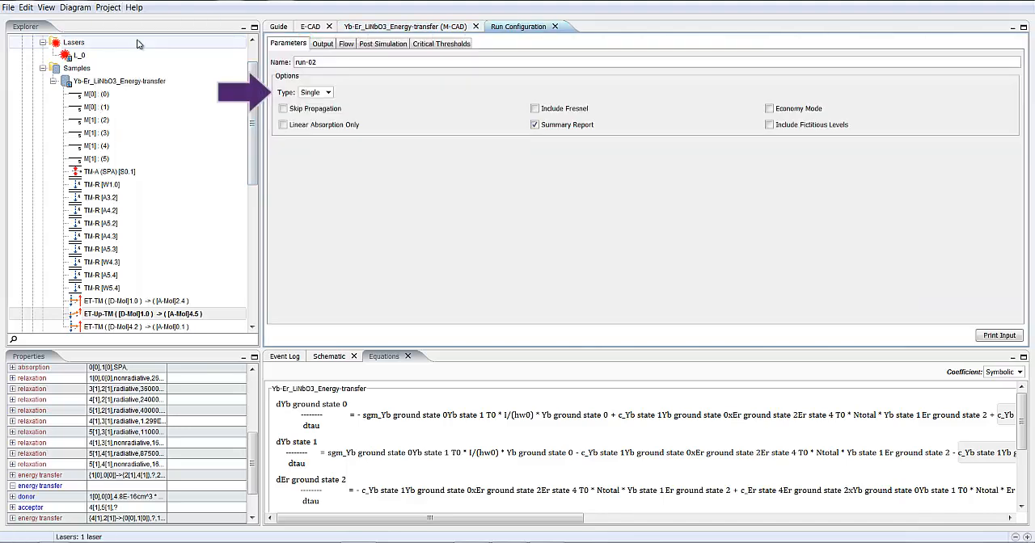
{"action": "left_click", "coordinate": [320, 45]}
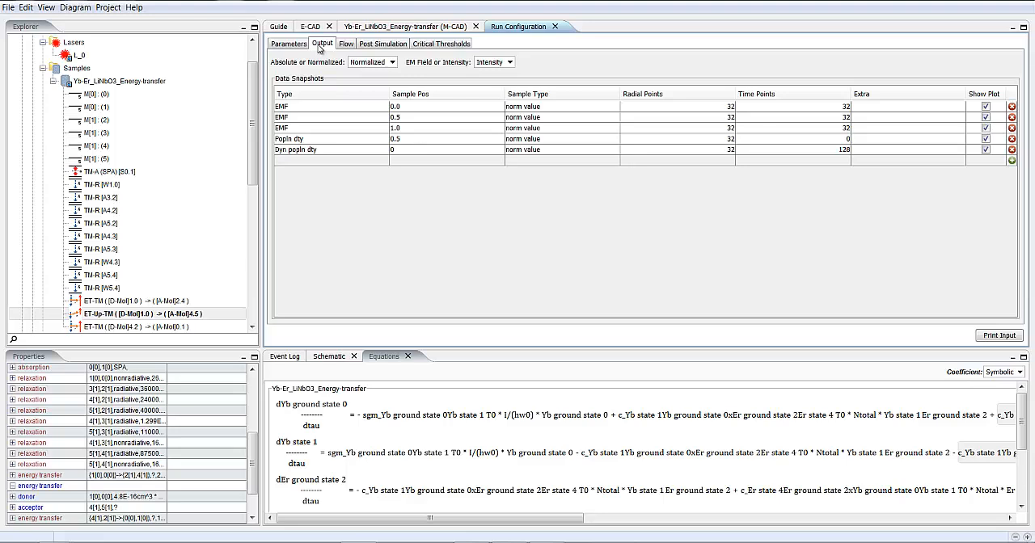
{"action": "left_click", "coordinate": [385, 46]}
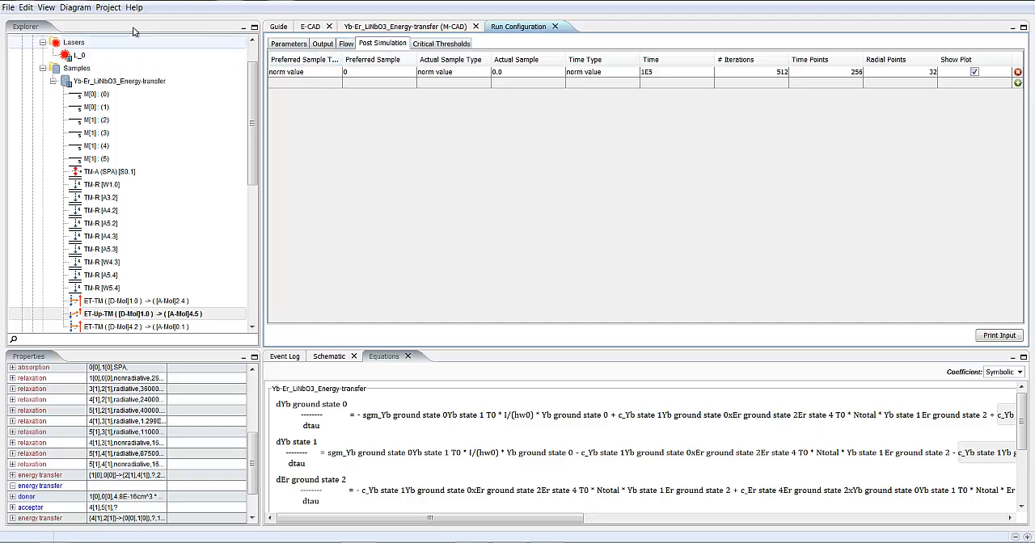
- Run the simulation and look through all run-02 intensity, population density and post-simulation plots
{"action": "left_click", "coordinate": [109, 8]}
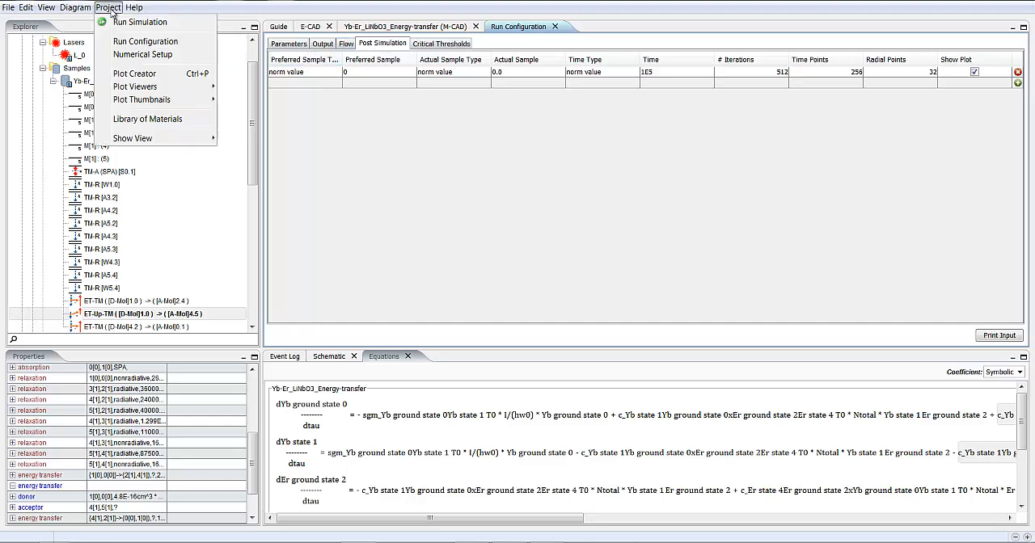
{"action": "left_click", "coordinate": [129, 22]}
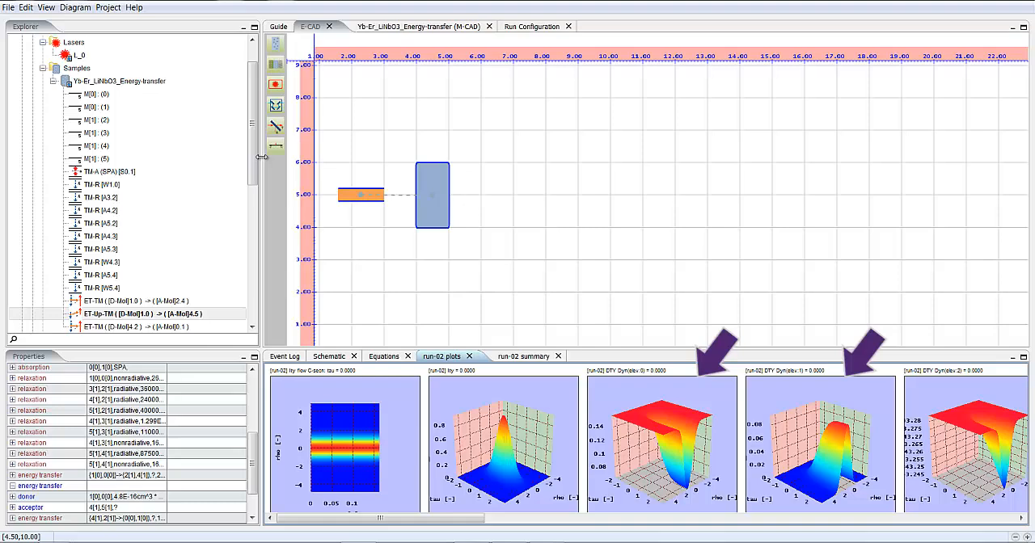
{"action": "left_click_drag", "start_coordinate": [466, 518], "coordinate": [614, 532]}
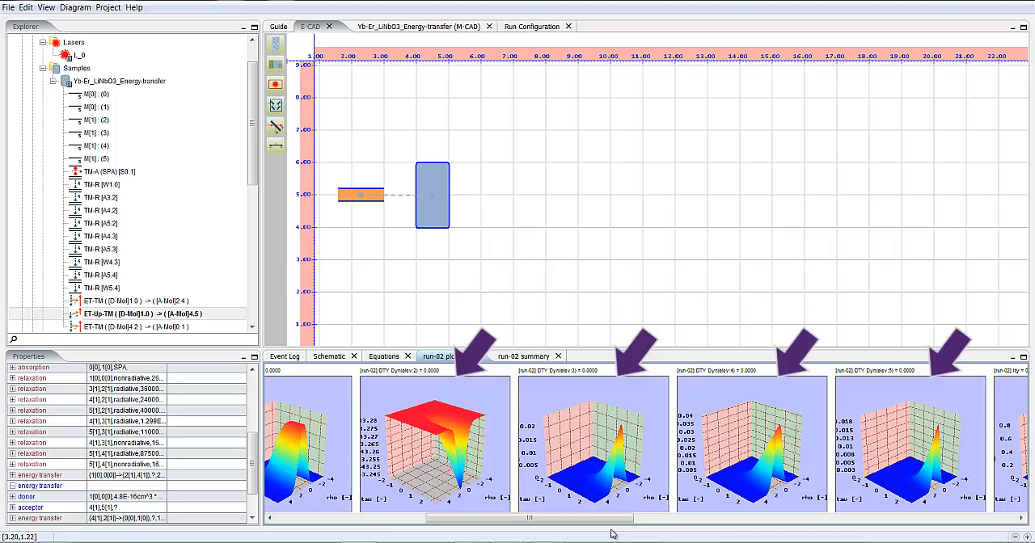
{"action": "left_click_drag", "start_coordinate": [612, 534], "coordinate": [730, 537]}
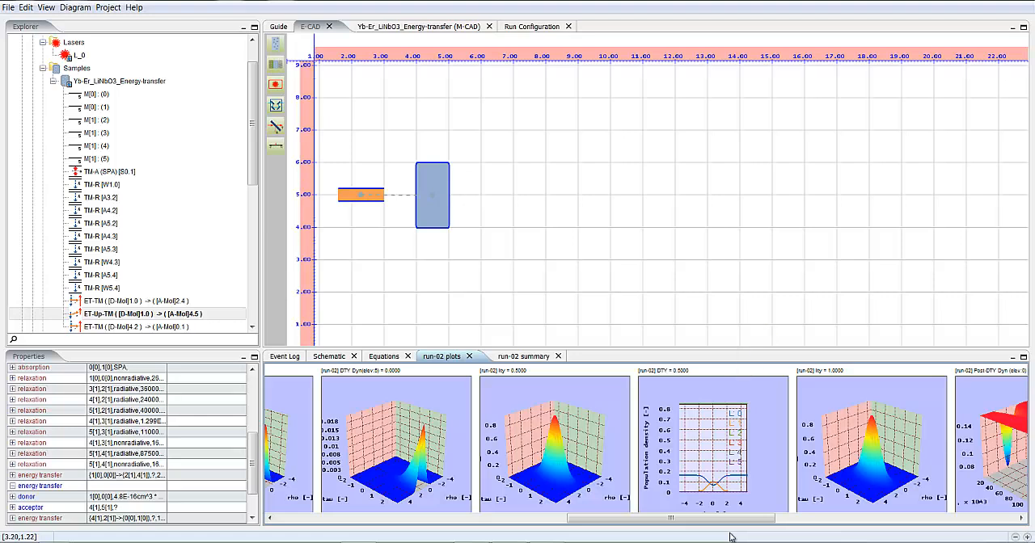
{"action": "left_click_drag", "start_coordinate": [730, 534], "coordinate": [916, 541]}
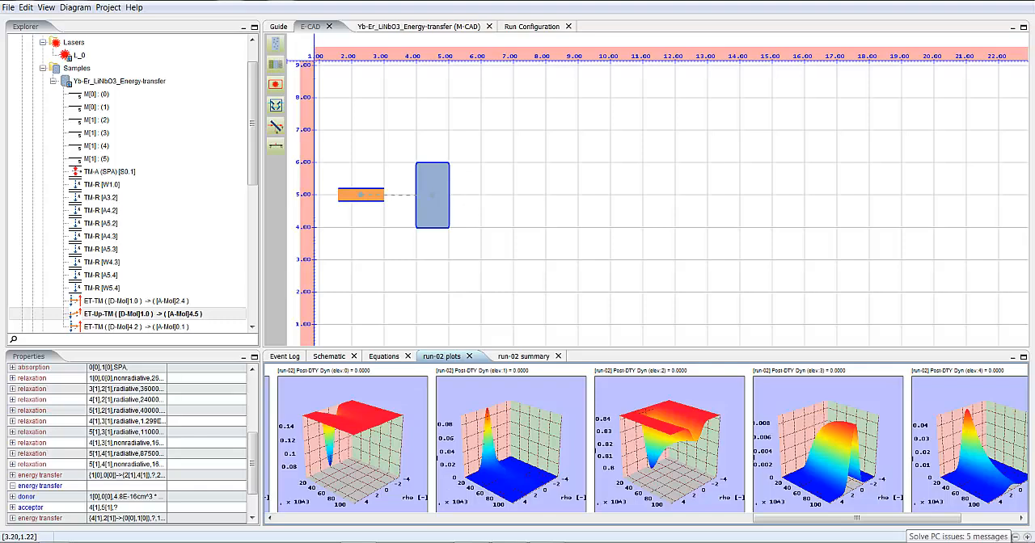
{"action": "left_click_drag", "start_coordinate": [916, 540], "coordinate": [970, 537]}
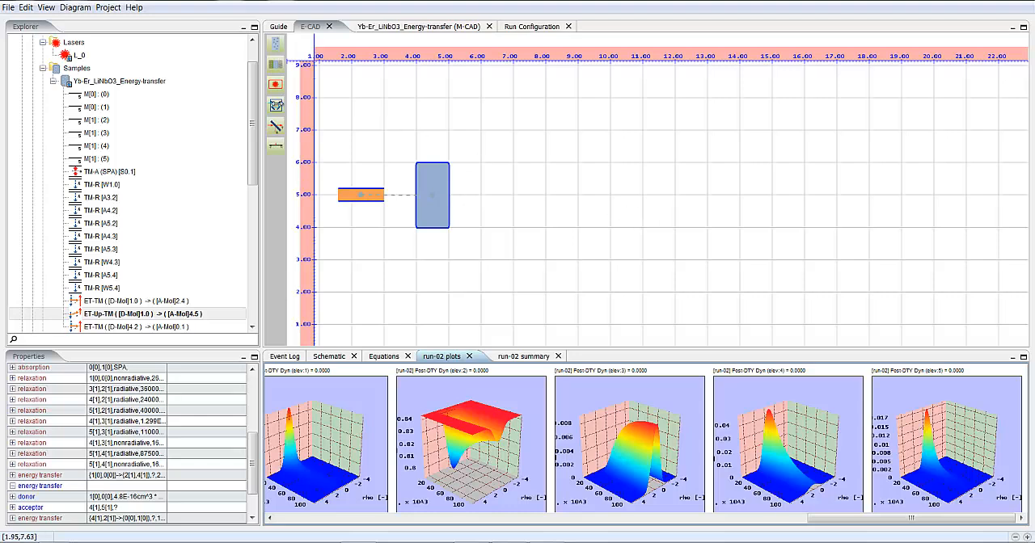
- Open the Plot Creator and copy all DTY data of run-02 to the data workspace
{"action": "left_click", "coordinate": [108, 7]}
{"action": "left_click", "coordinate": [141, 76]}
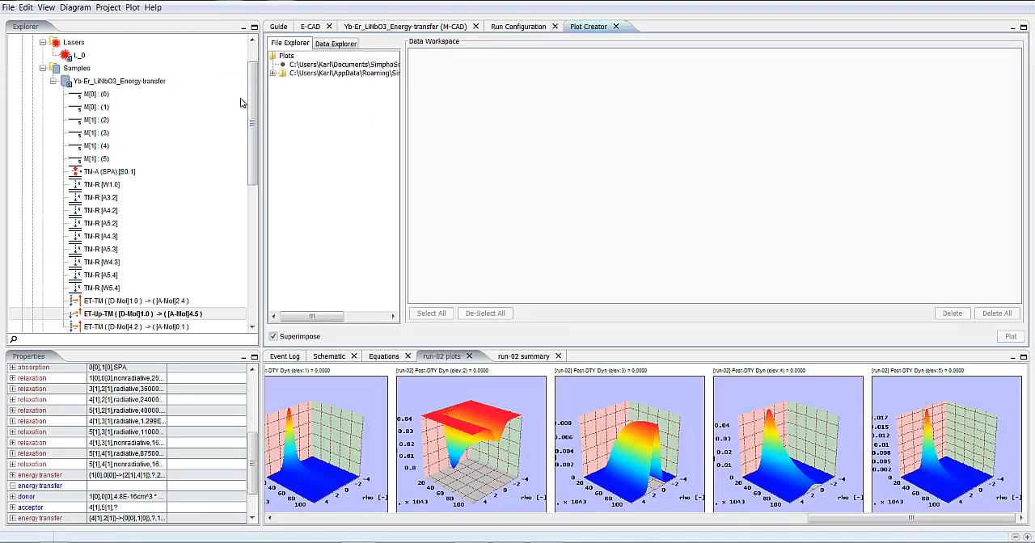
{"action": "left_click", "coordinate": [346, 44]}
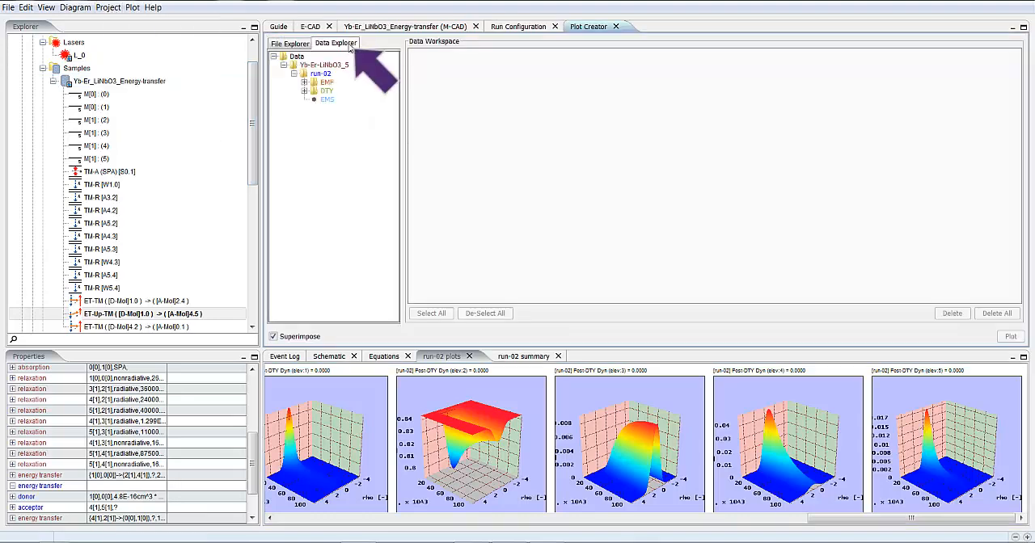
{"action": "left_click", "coordinate": [304, 92]}
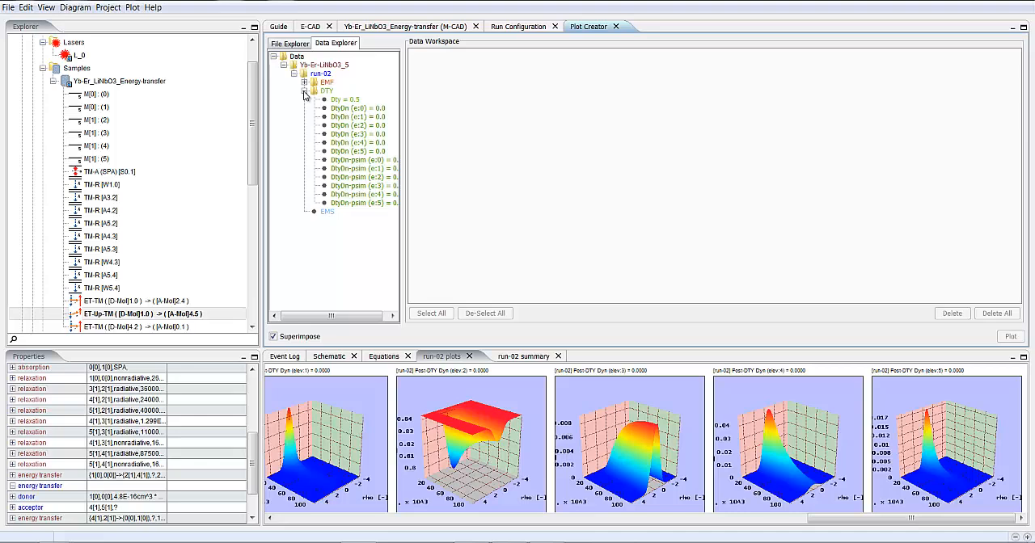
{"action": "left_click", "coordinate": [327, 91]}
{"action": "right_click", "coordinate": [332, 91]}
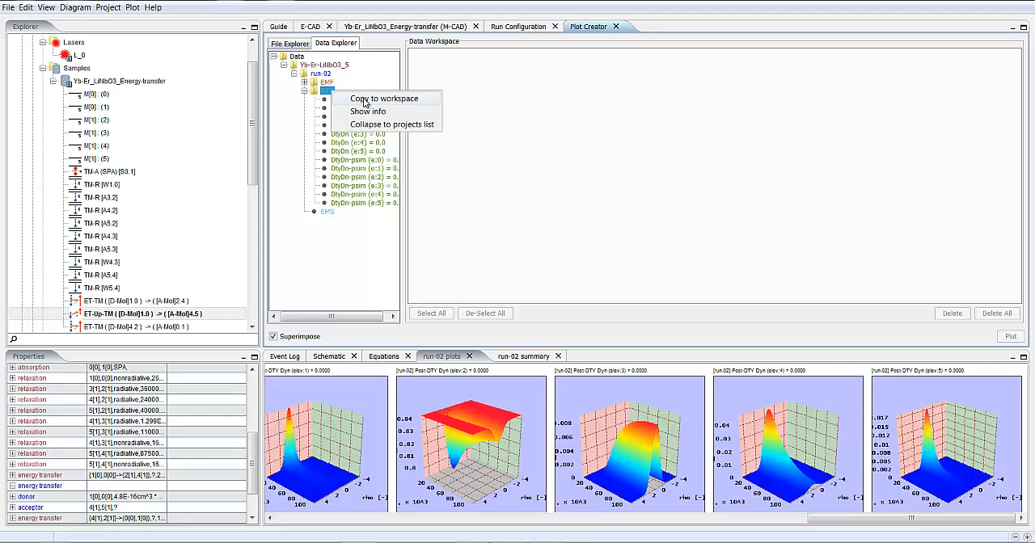
{"action": "left_click", "coordinate": [365, 98]}
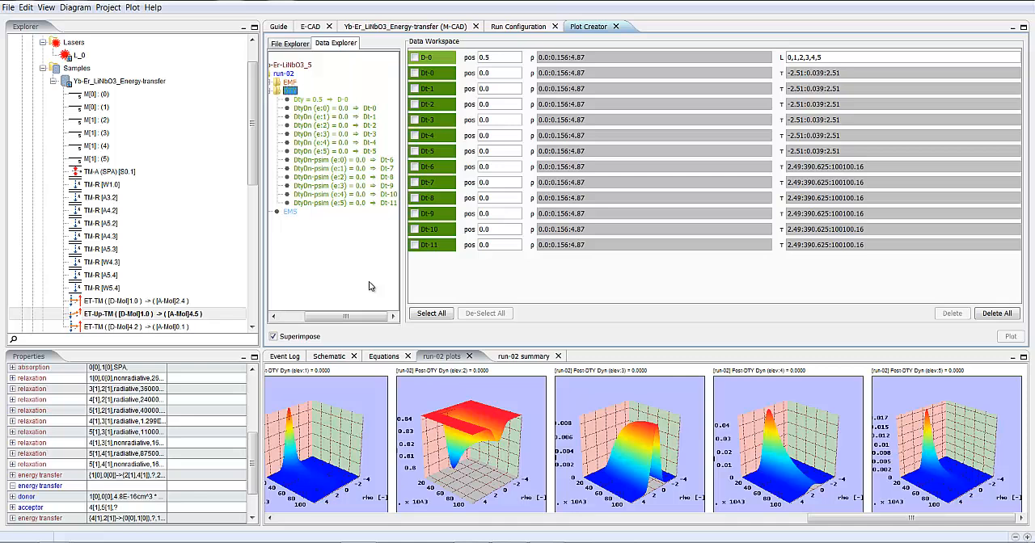
- Set the rho grid of the post-simulation data Dt-6 through Dt-11 to 0 and plot these six rows superimposed
{"action": "left_click", "coordinate": [414, 166]}
{"action": "left_click", "coordinate": [414, 183]}
{"action": "left_click", "coordinate": [414, 198]}
{"action": "left_click", "coordinate": [414, 213]}
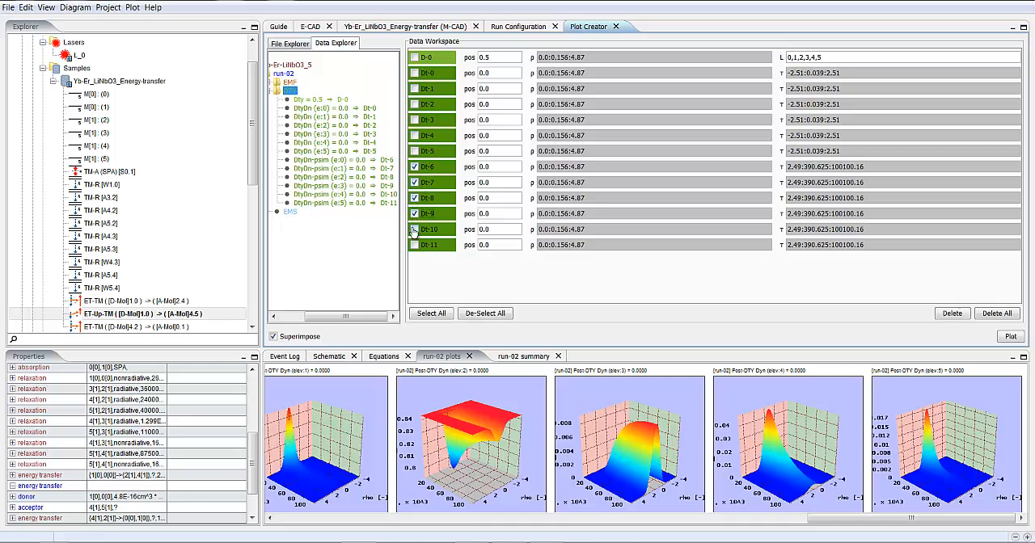
{"action": "left_click", "coordinate": [413, 229]}
{"action": "left_click", "coordinate": [413, 245]}
{"action": "left_click", "coordinate": [597, 170]}
{"action": "double_click", "coordinate": [564, 169]}
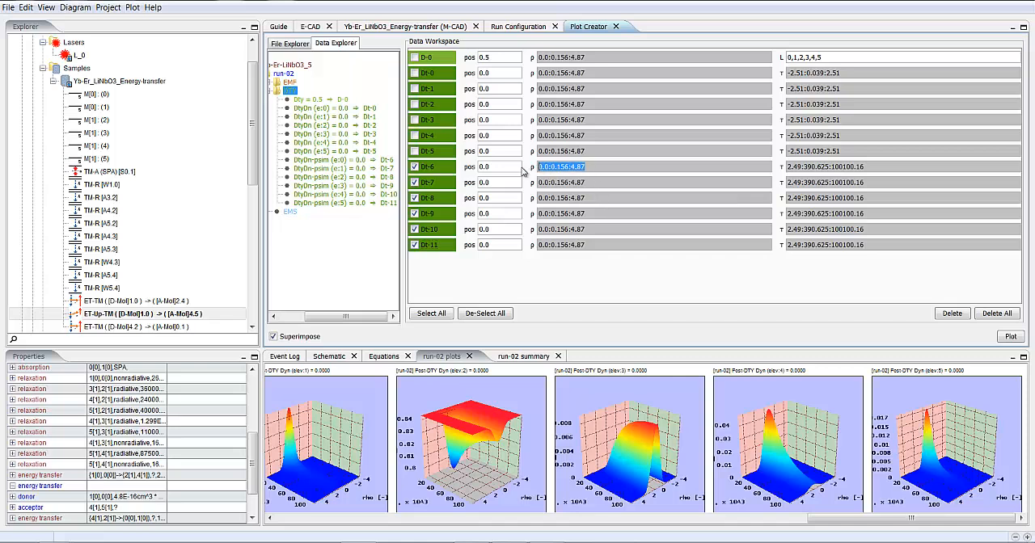
{"action": "type", "text": "0"}
{"action": "right_click", "coordinate": [531, 170]}
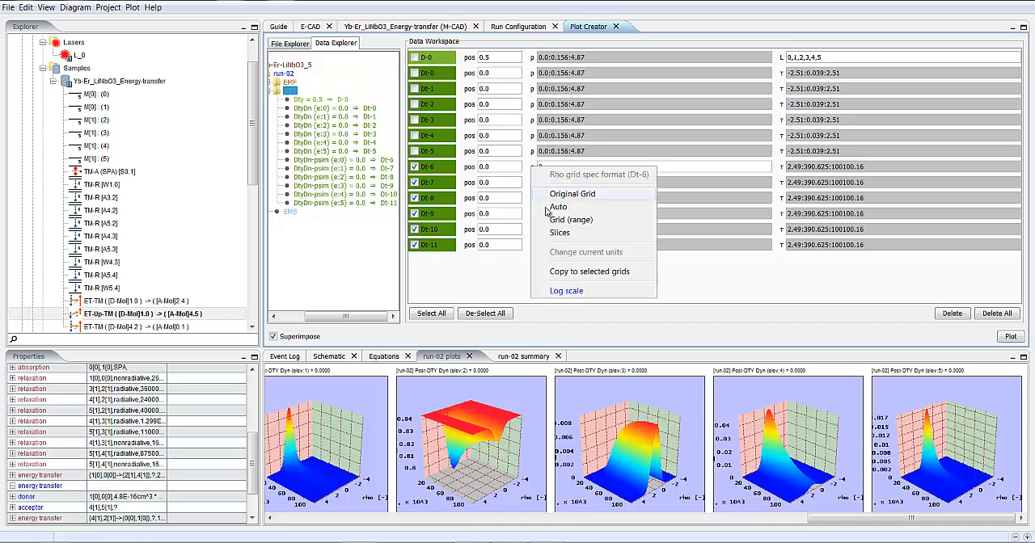
{"action": "left_click", "coordinate": [566, 273]}
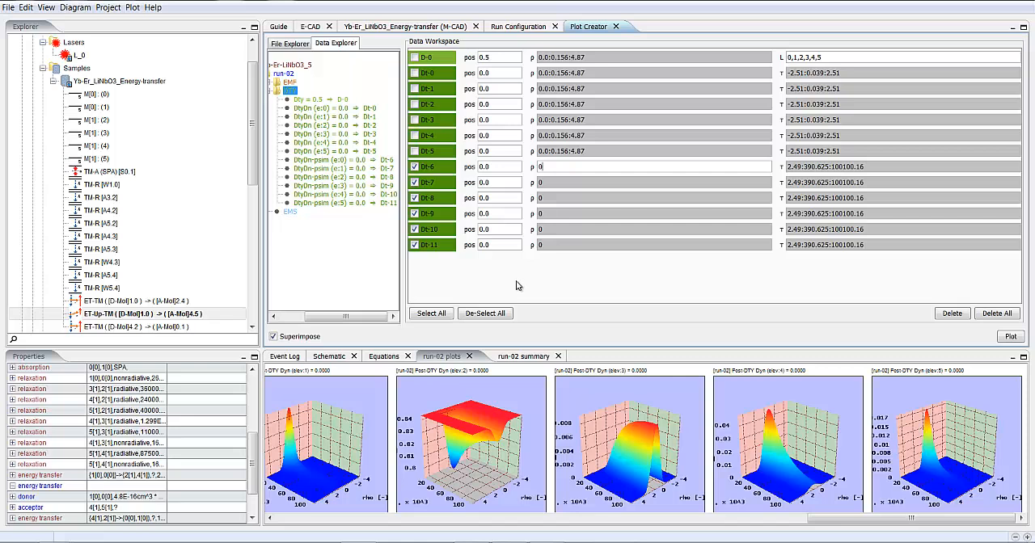
{"action": "left_click", "coordinate": [1010, 337]}
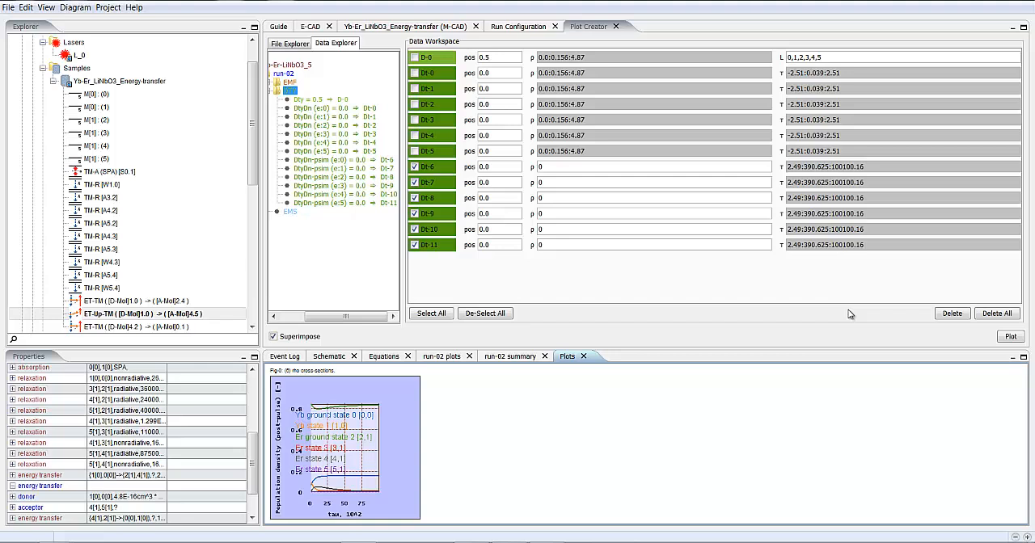
- Apply log scale to the grid functions of all selected rows, Dt-6 through Dt-11
{"action": "right_click", "coordinate": [444, 167]}
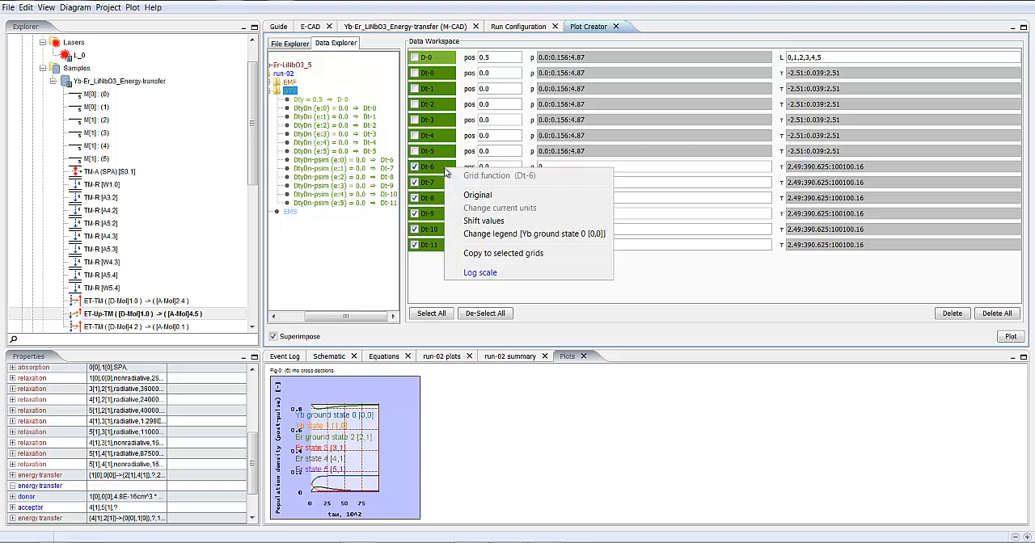
{"action": "left_click", "coordinate": [475, 273]}
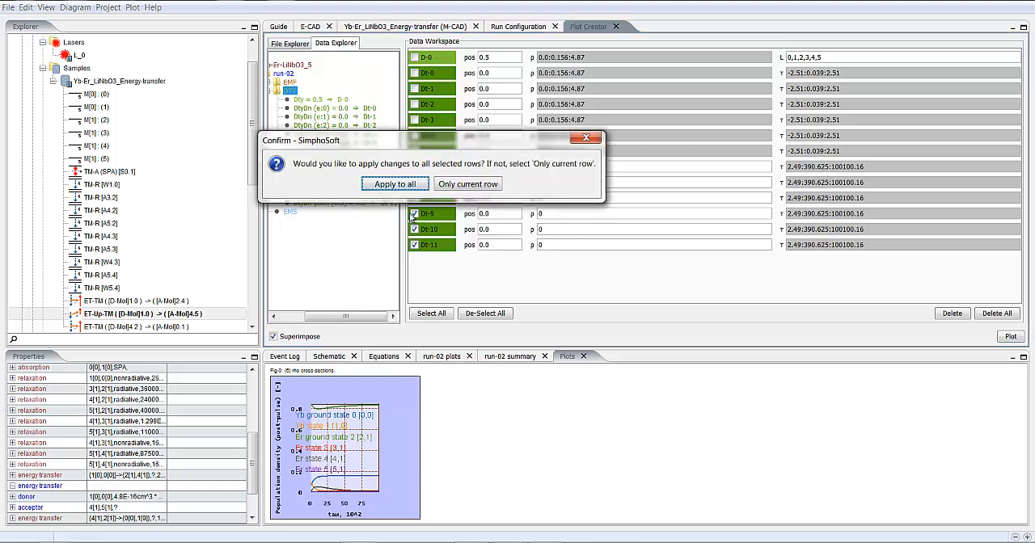
{"action": "left_click", "coordinate": [455, 247]}
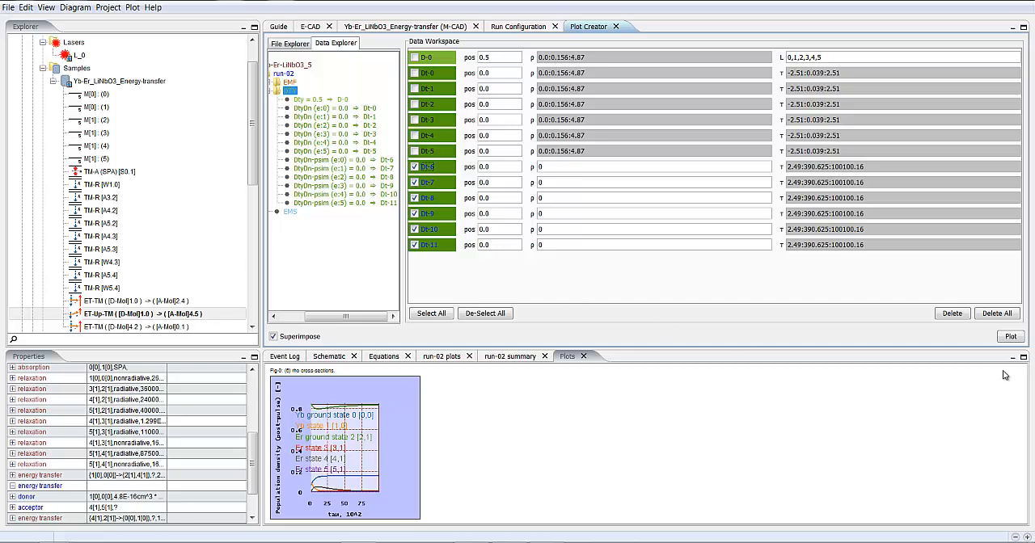
- Plot the selected rows in log scale, then open the linear and log-scale figures in the Plot Viewer, enlarging the linear one
{"action": "left_click", "coordinate": [1010, 336]}
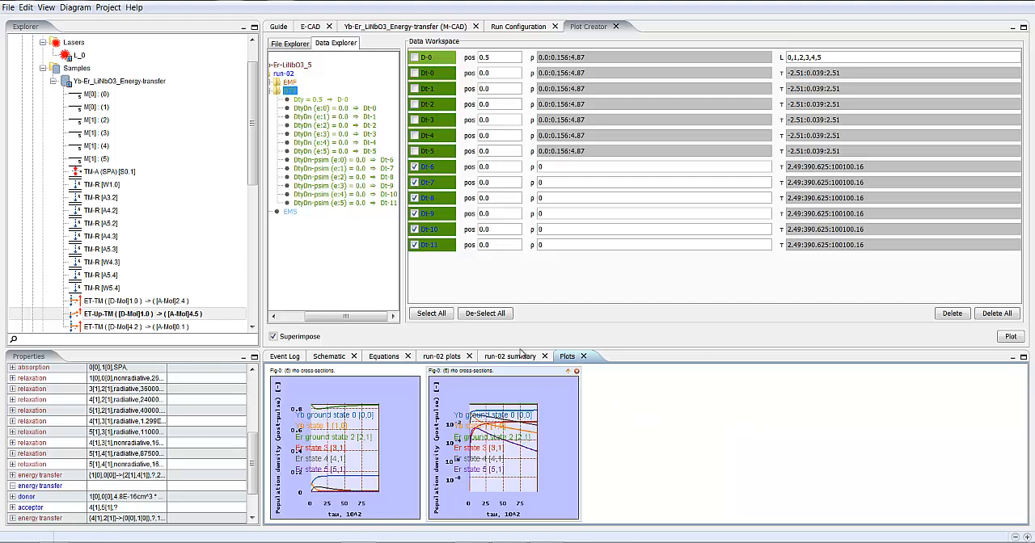
{"action": "double_click", "coordinate": [411, 374]}
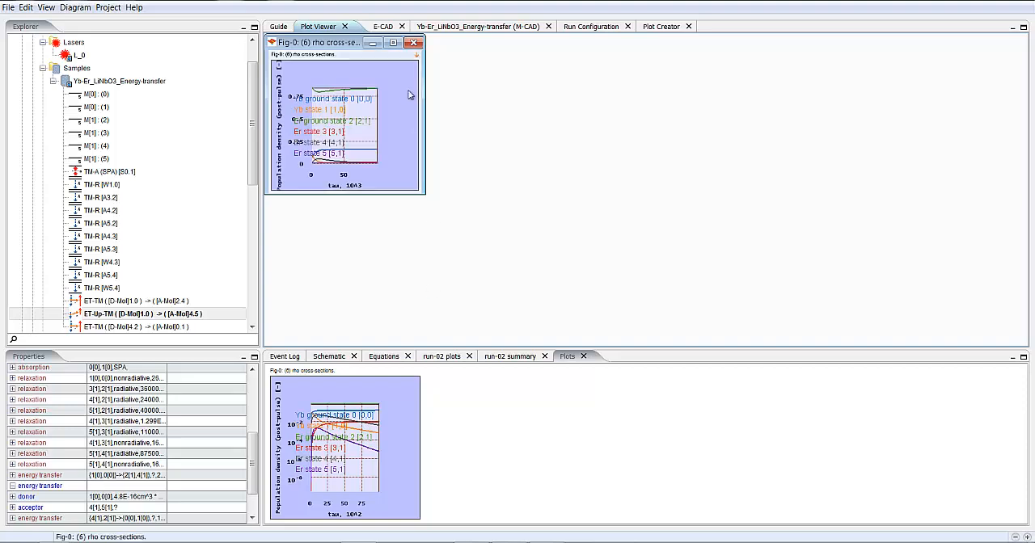
{"action": "left_click_drag", "start_coordinate": [345, 41], "coordinate": [263, 80]}
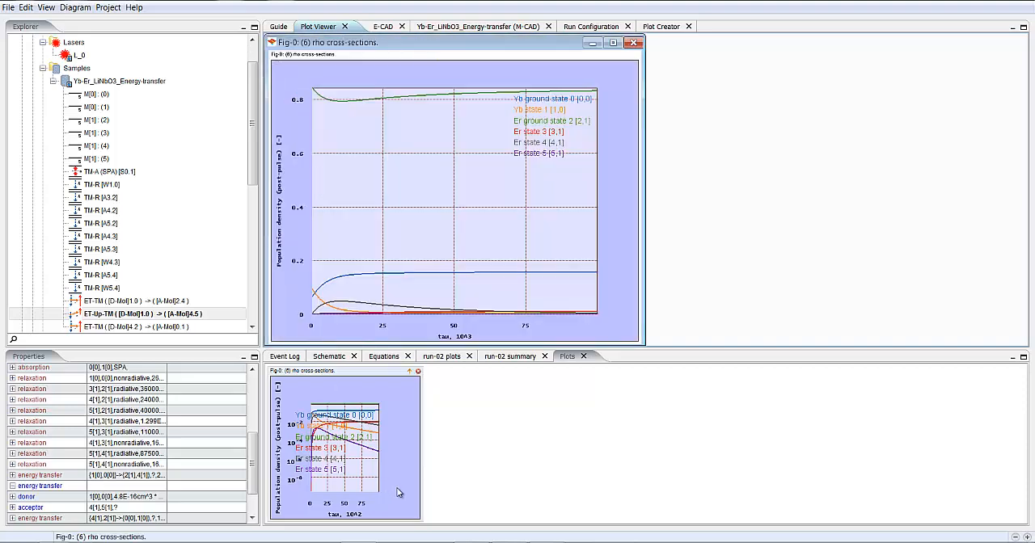
{"action": "left_click", "coordinate": [410, 372]}
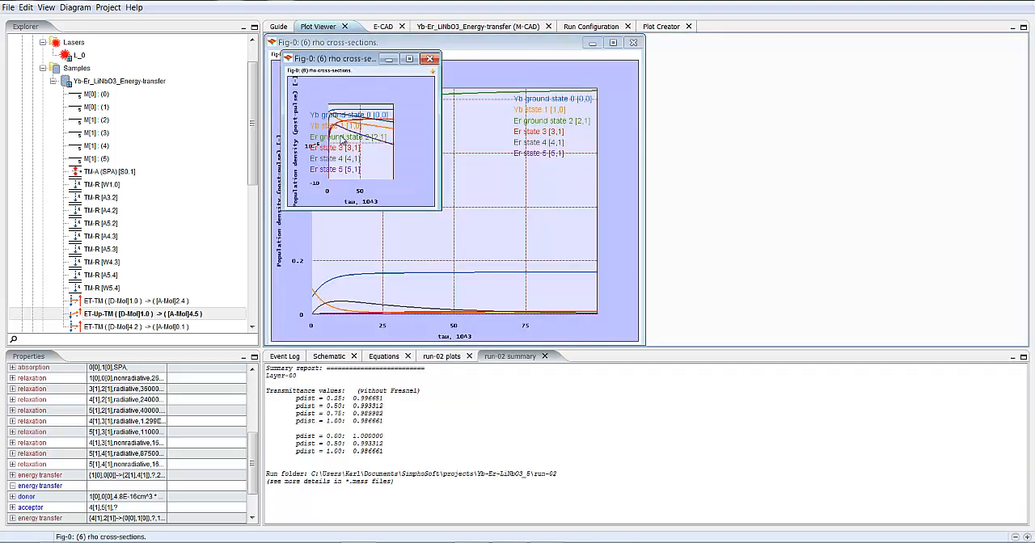
{"action": "left_click_drag", "start_coordinate": [1025, 155], "coordinate": [1028, 156]}
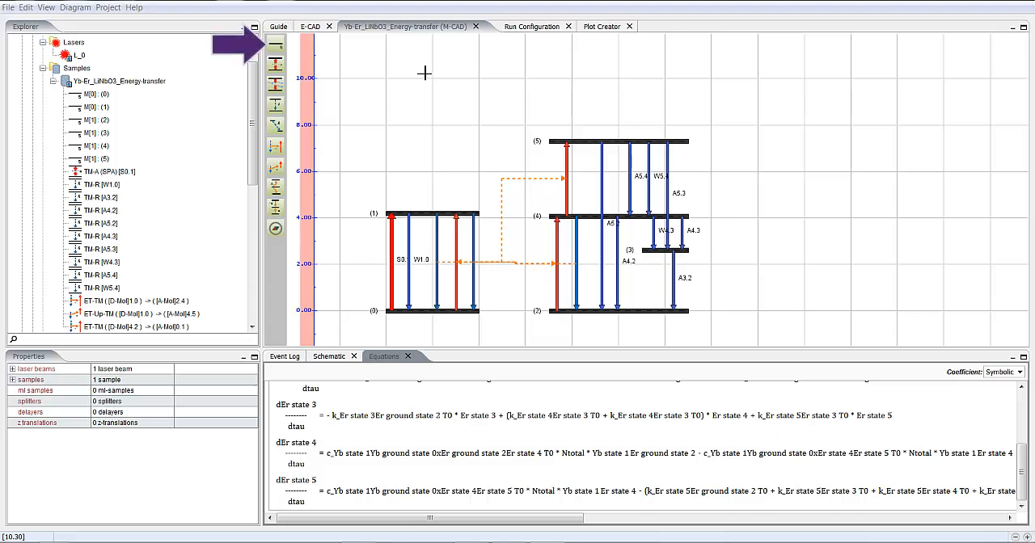
- Add an energy level with attached default parameters to entity 1 and place it above level 5, at about 10 on the vertical scale
{"action": "left_click", "coordinate": [276, 44]}
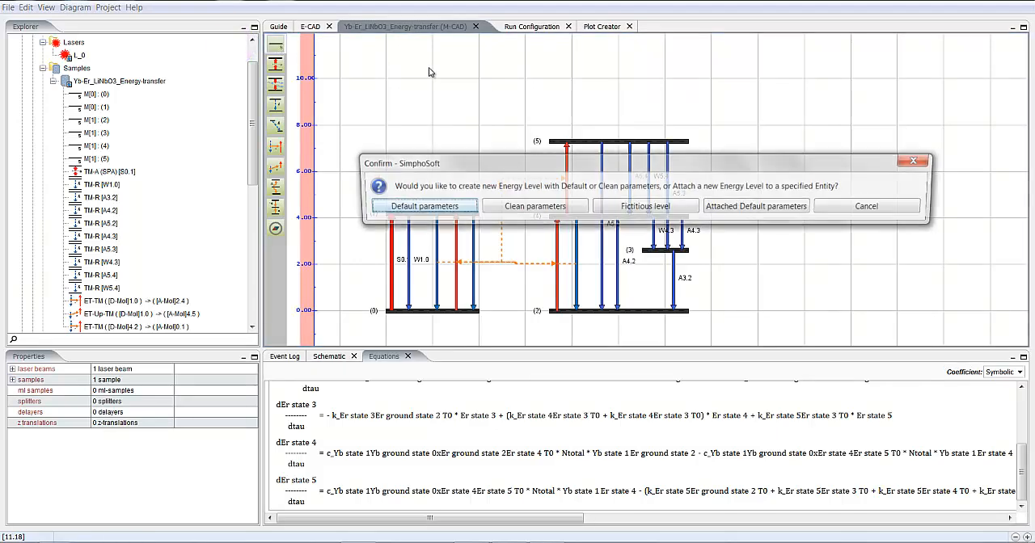
{"action": "left_click", "coordinate": [747, 210]}
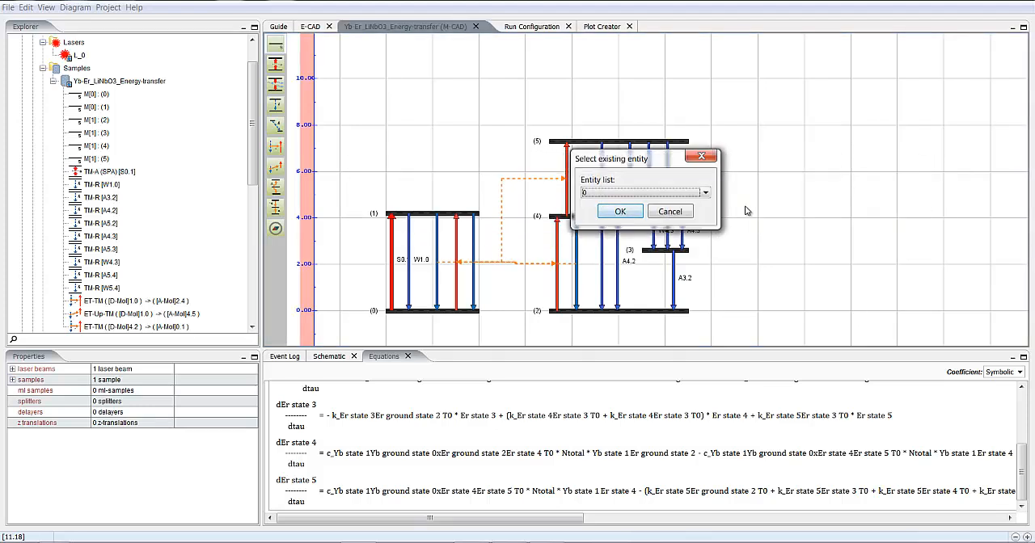
{"action": "left_click", "coordinate": [706, 194]}
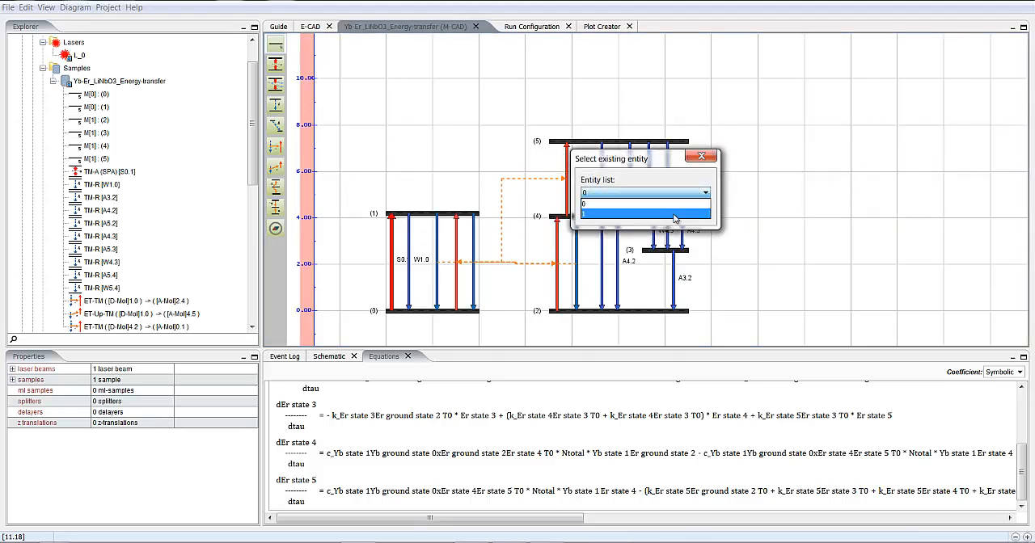
{"action": "left_click", "coordinate": [677, 213]}
{"action": "left_click", "coordinate": [621, 212]}
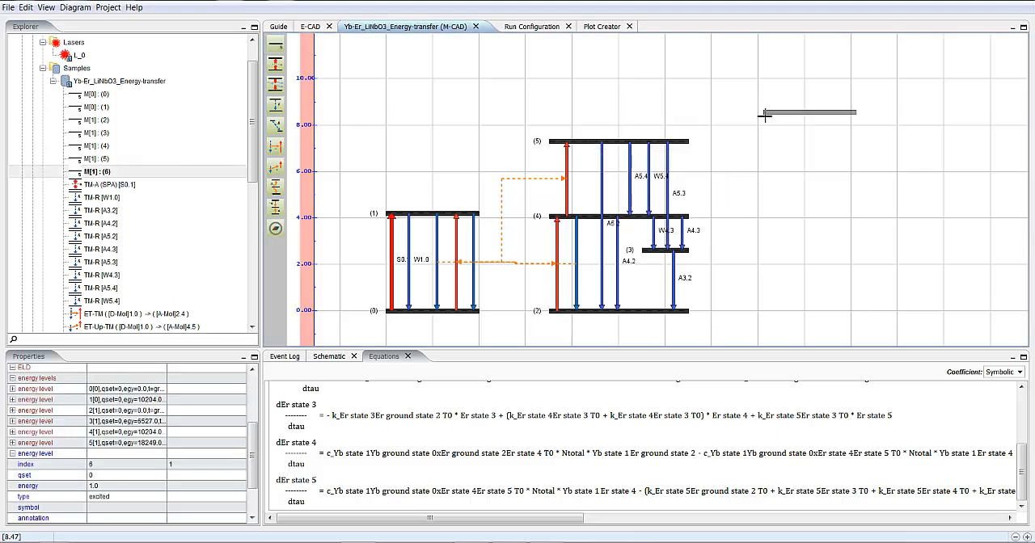
{"action": "left_click", "coordinate": [550, 83]}
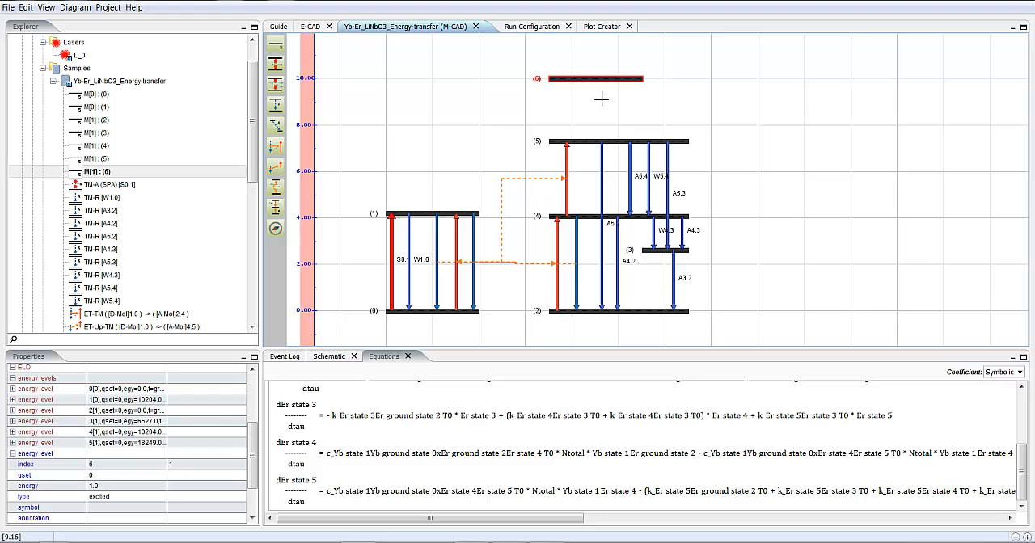
- Set the energy of level 6 in molecule 1 to 28000
{"action": "right_click", "coordinate": [583, 80]}
{"action": "left_click", "coordinate": [616, 110]}
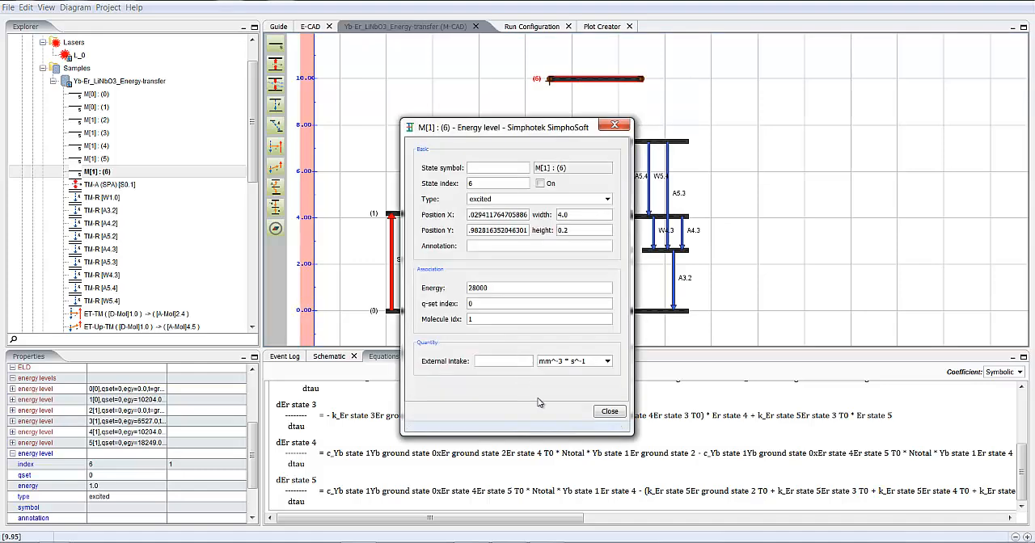
{"action": "left_click", "coordinate": [610, 410]}
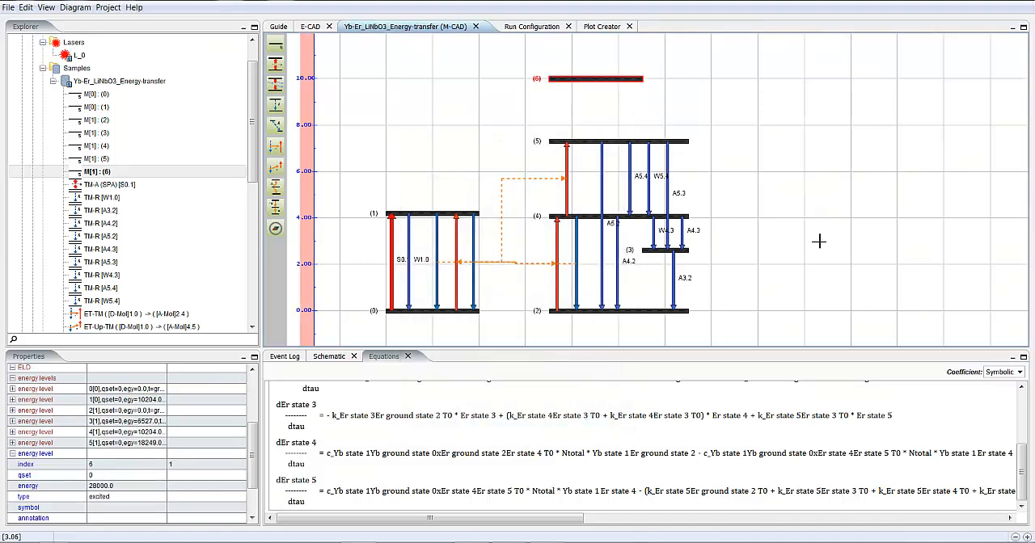
- Create an energy transfer up-conversion transition with default parameters, from donor transition 1 to 0 to acceptor transition 5 to 6
{"action": "left_click", "coordinate": [275, 168]}
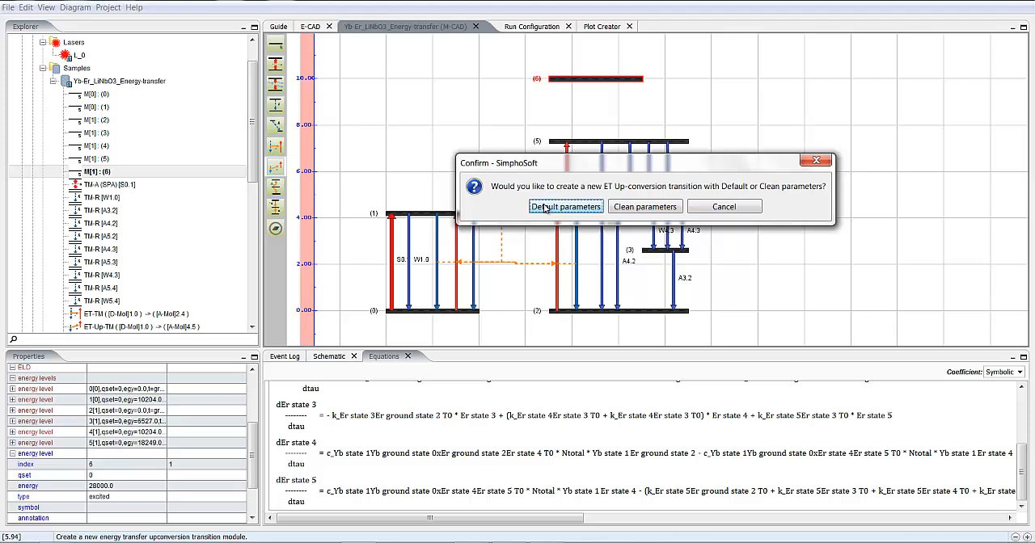
{"action": "left_click", "coordinate": [545, 208]}
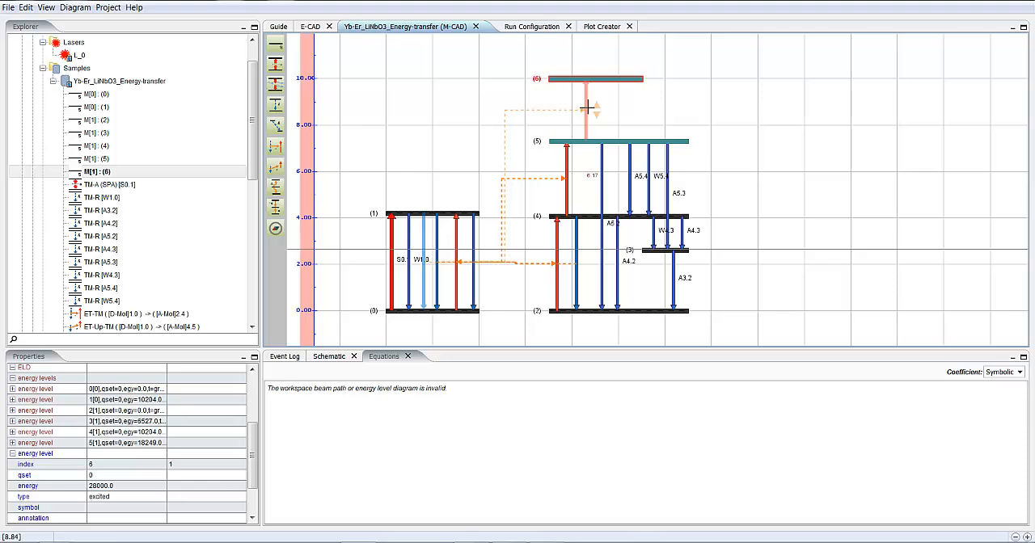
{"action": "left_click", "coordinate": [586, 107]}
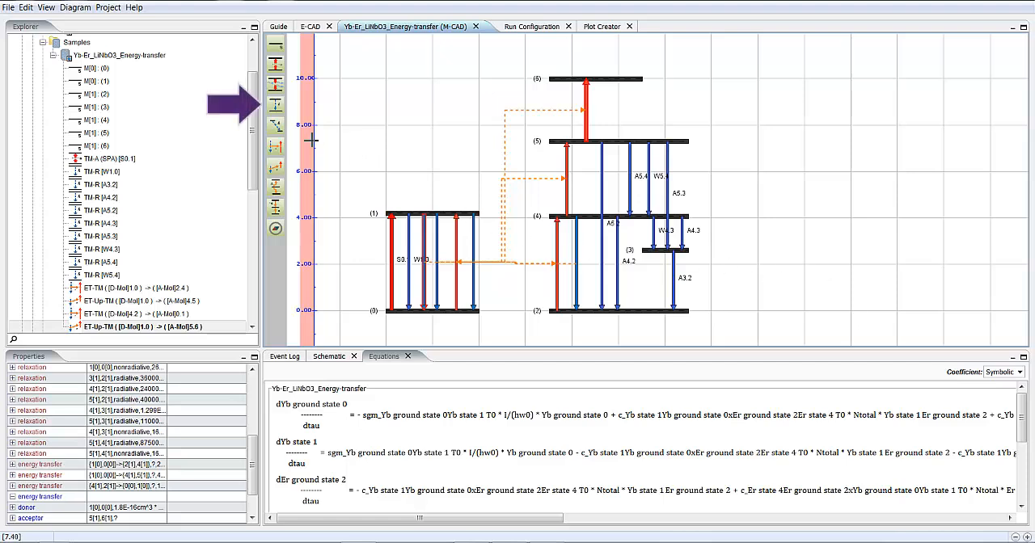
- Add a relaxation transition with default parameters from level 6 down to level 5
{"action": "left_click", "coordinate": [276, 105]}
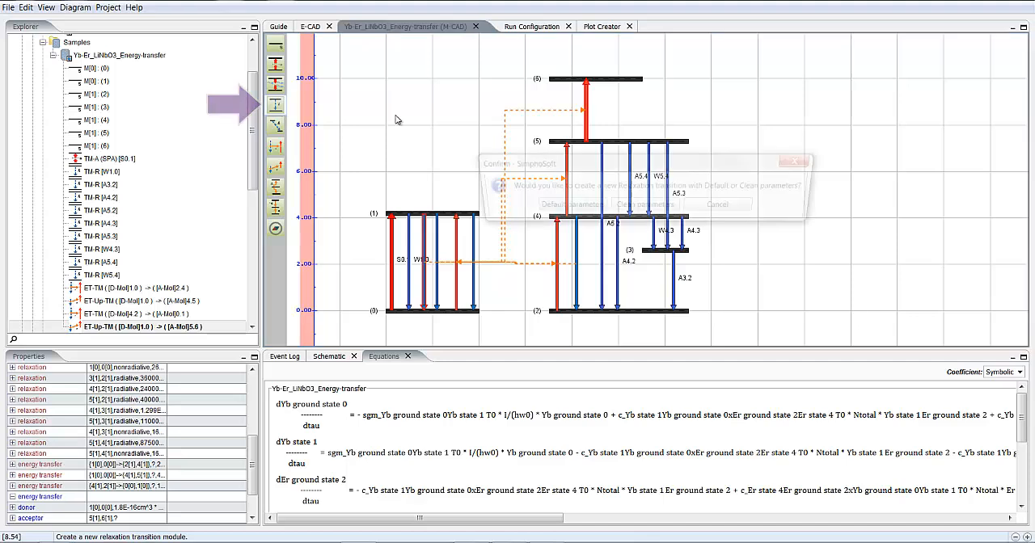
{"action": "left_click", "coordinate": [589, 209]}
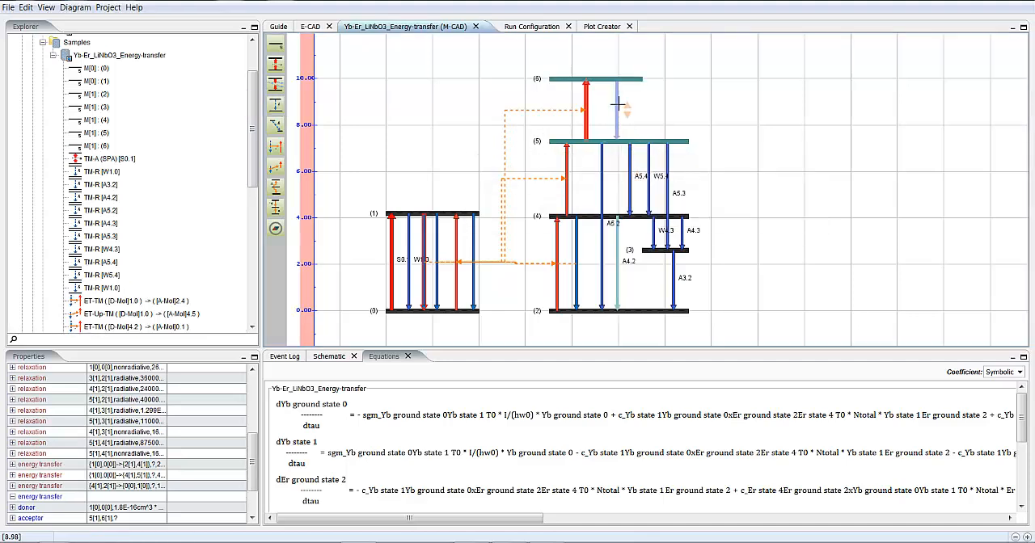
{"action": "left_click", "coordinate": [617, 103]}
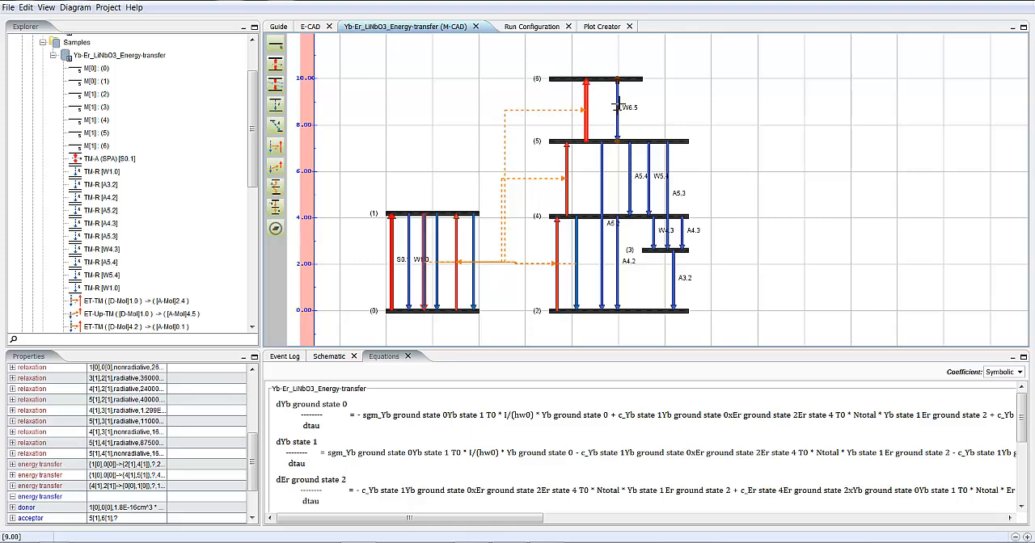
- Set the relaxation coefficient of the nonradiative transition from level 6 to level 5 to 1 us
{"action": "right_click", "coordinate": [618, 103]}
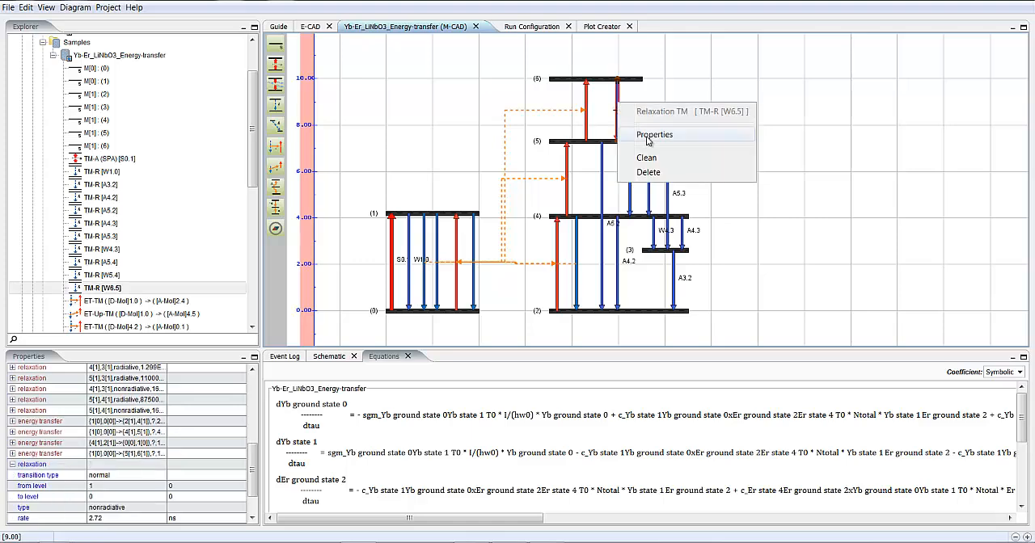
{"action": "left_click", "coordinate": [647, 135]}
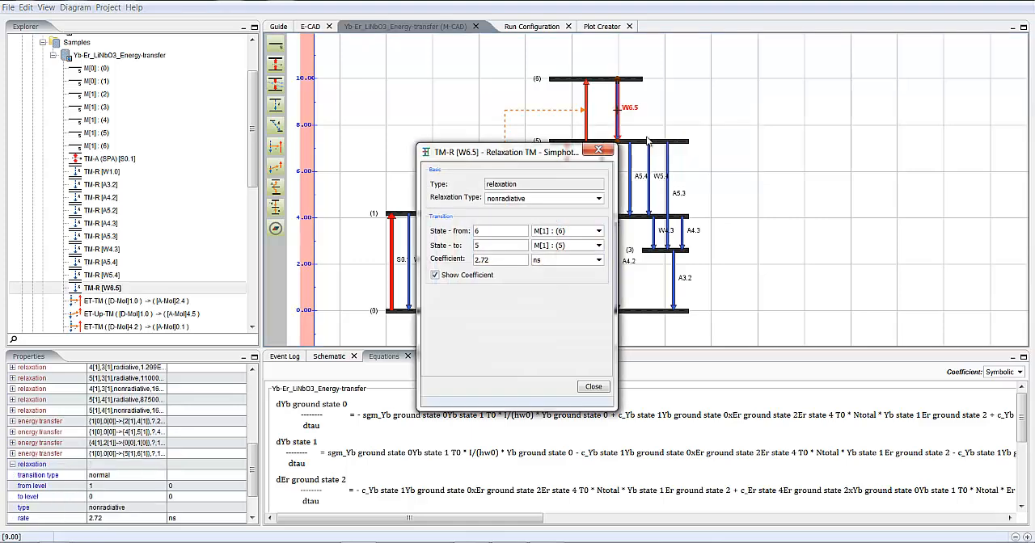
{"action": "double_click", "coordinate": [500, 259]}
{"action": "type", "text": "1"}
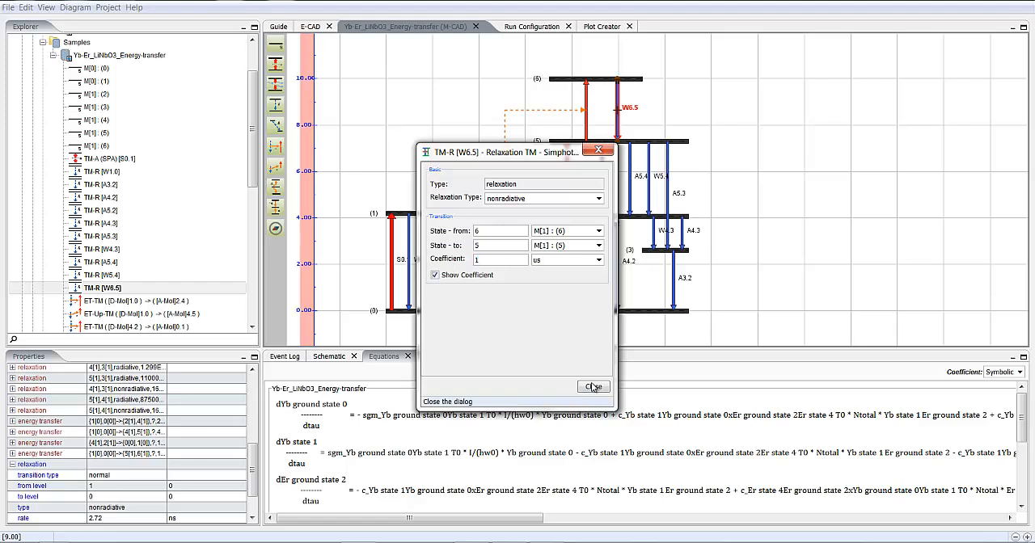
{"action": "key", "text": "Return"}
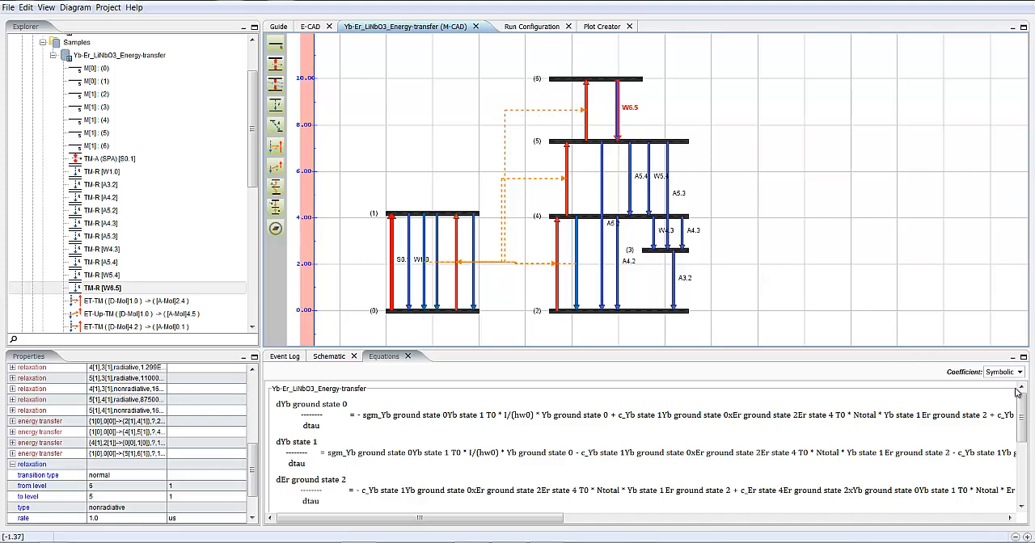
- Review the updated rate equations through level 6 and start a simulation run of the extended model
{"action": "left_click_drag", "start_coordinate": [1022, 408], "coordinate": [1022, 469]}
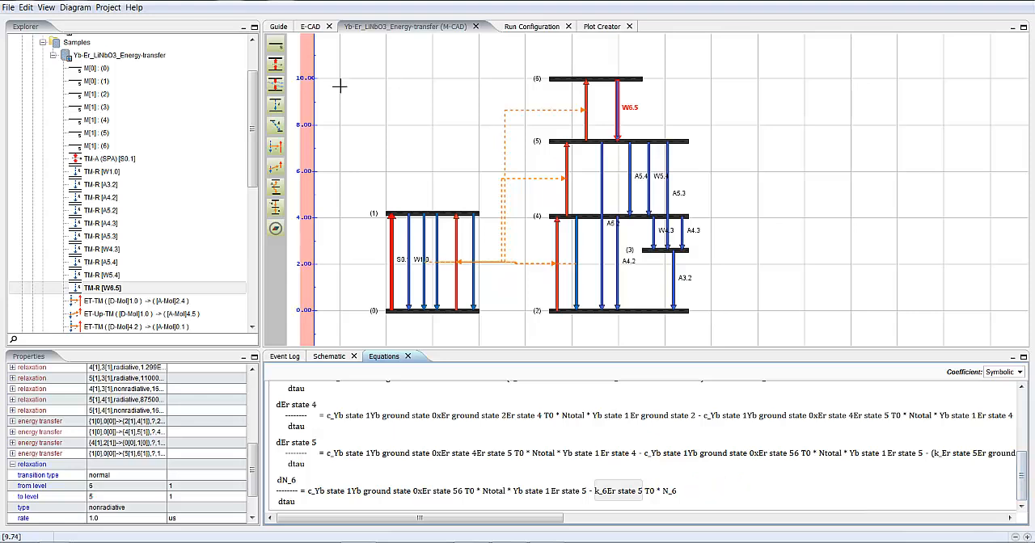
{"action": "left_click", "coordinate": [108, 7]}
{"action": "left_click", "coordinate": [134, 23]}
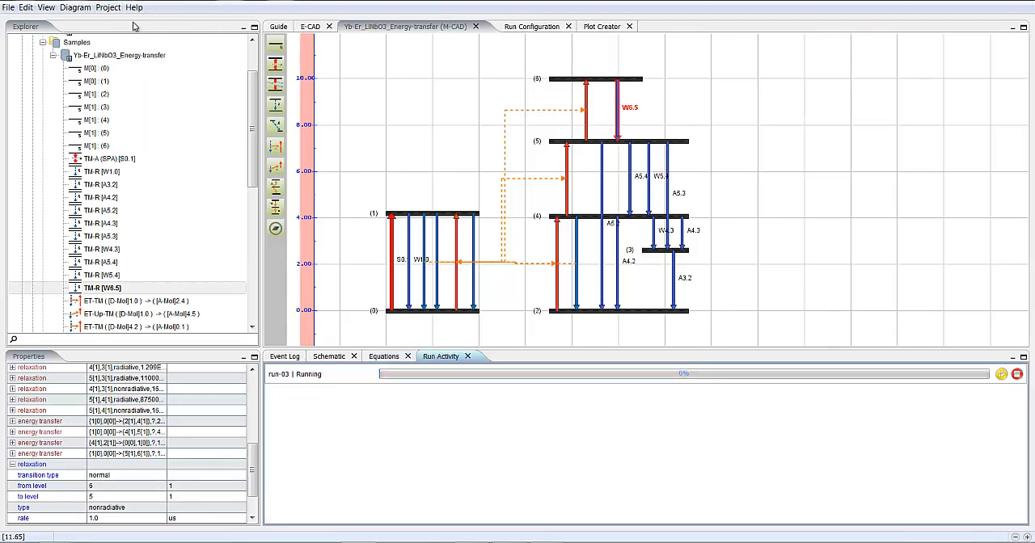